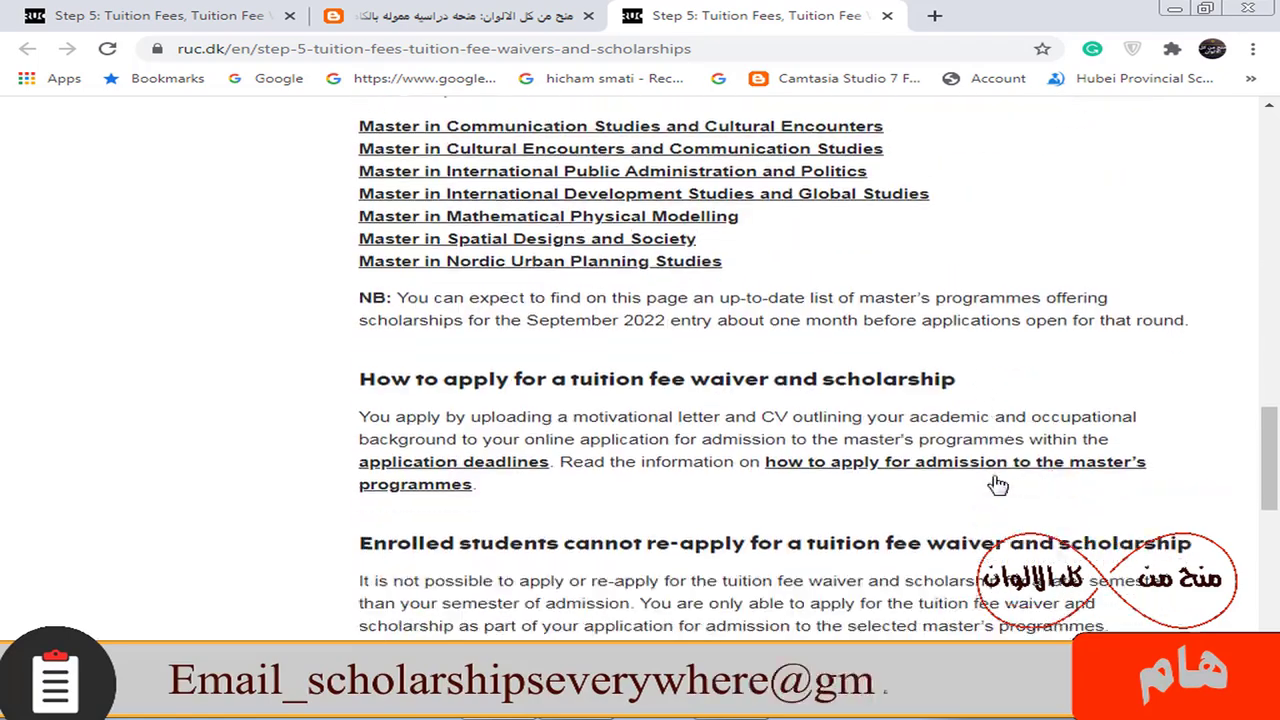
Review the master's programmes offering a tuition fee waiver and the motivational letter and CV requirements for applying.
scroll(586, 334, up, 3)
drag(360, 175, 763, 530)
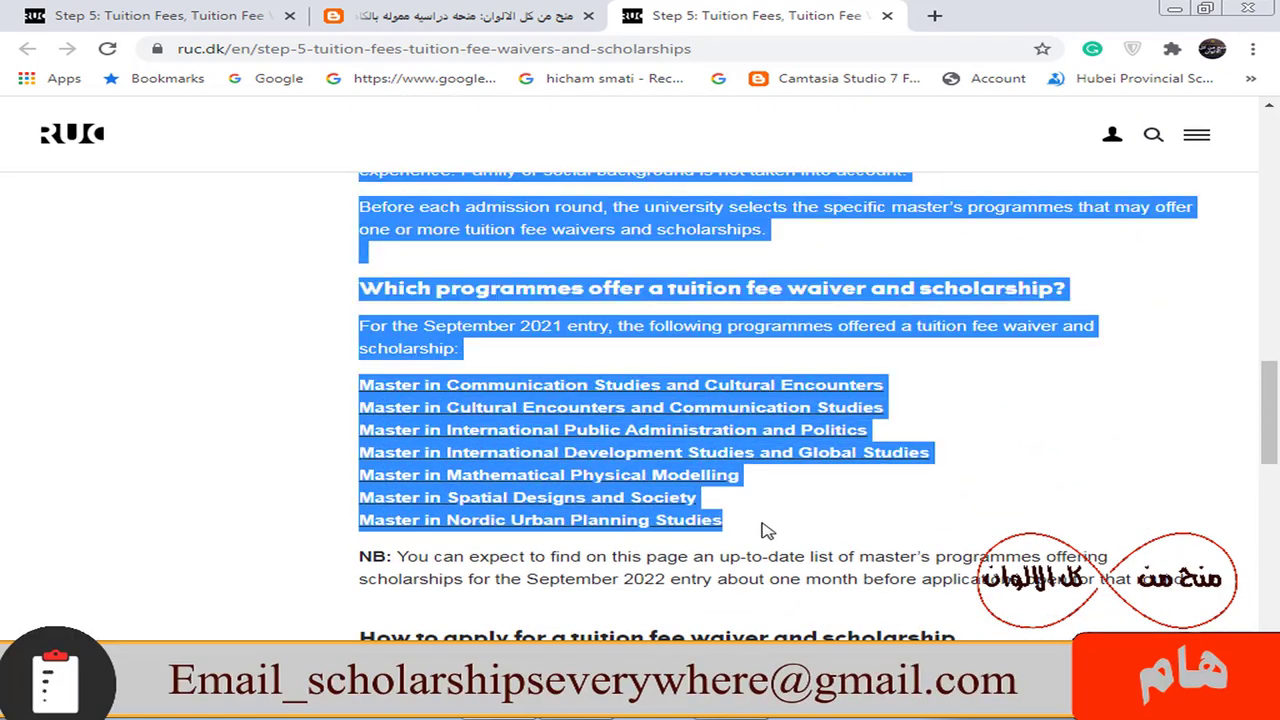
click(815, 527)
scroll(494, 449, down, 4)
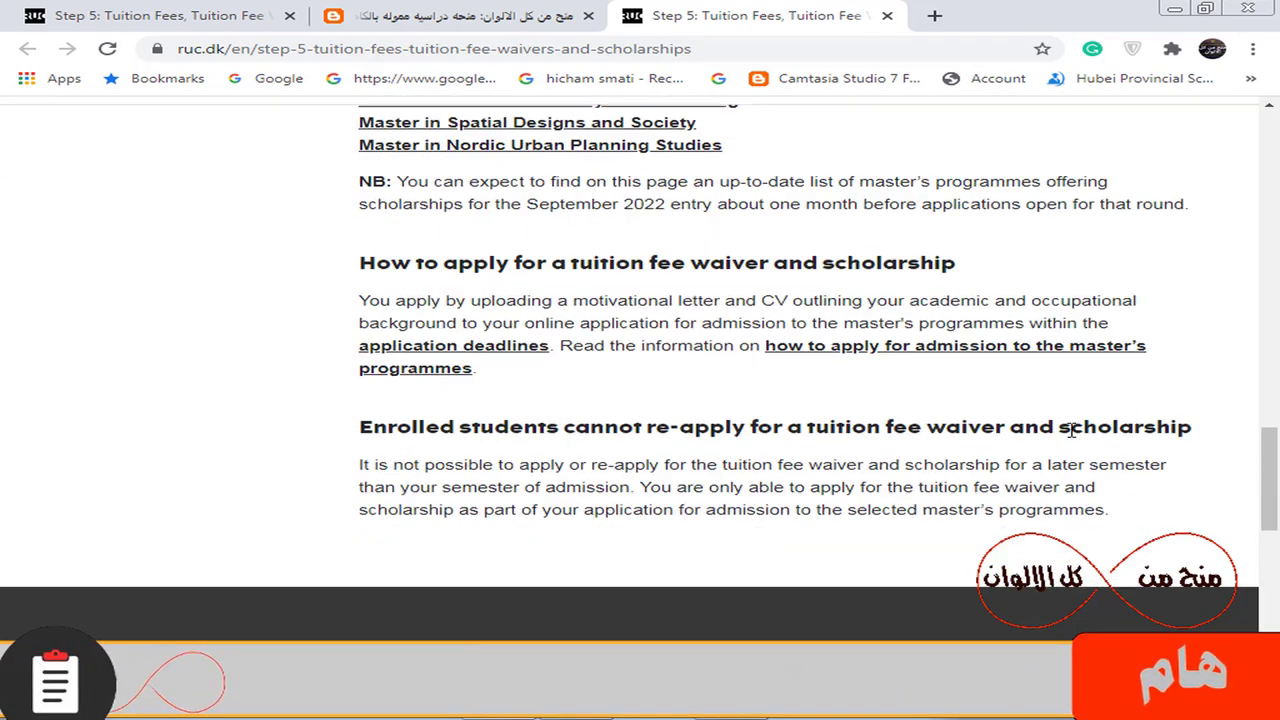
drag(764, 299, 857, 298)
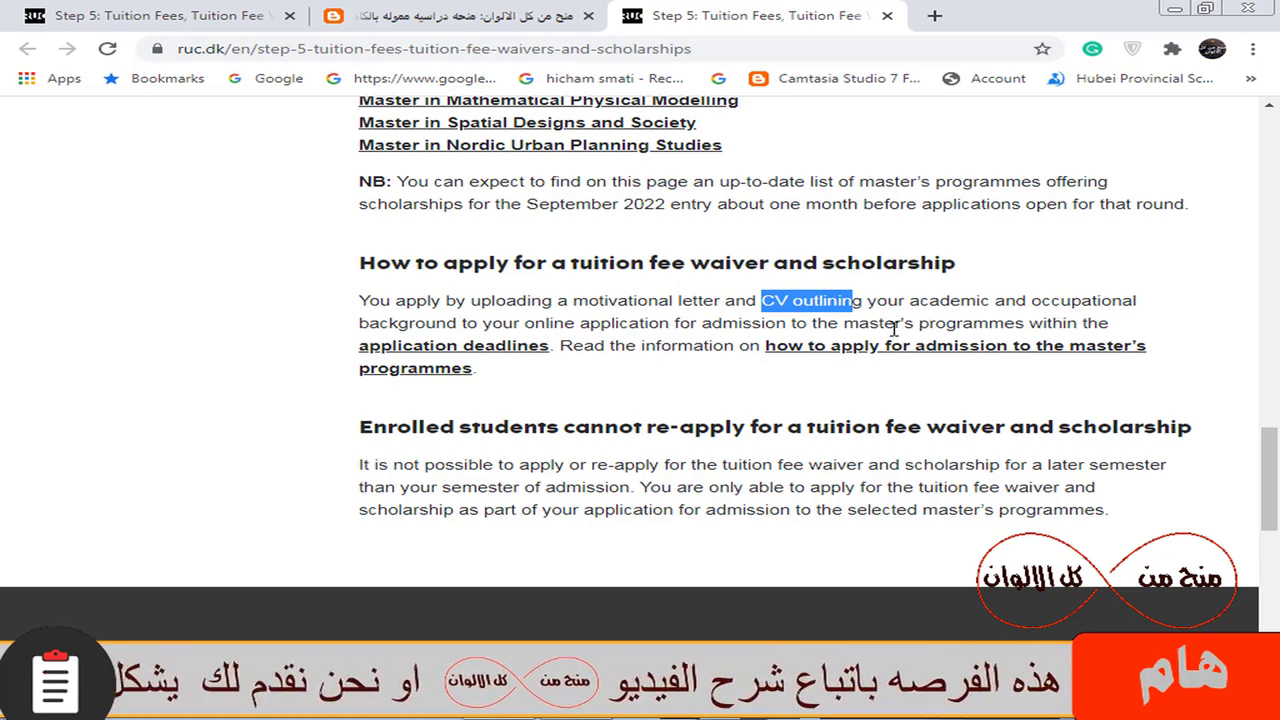
Open the application link at the end of the blog's scholarship post in a new tab and switch to it.
click(460, 15)
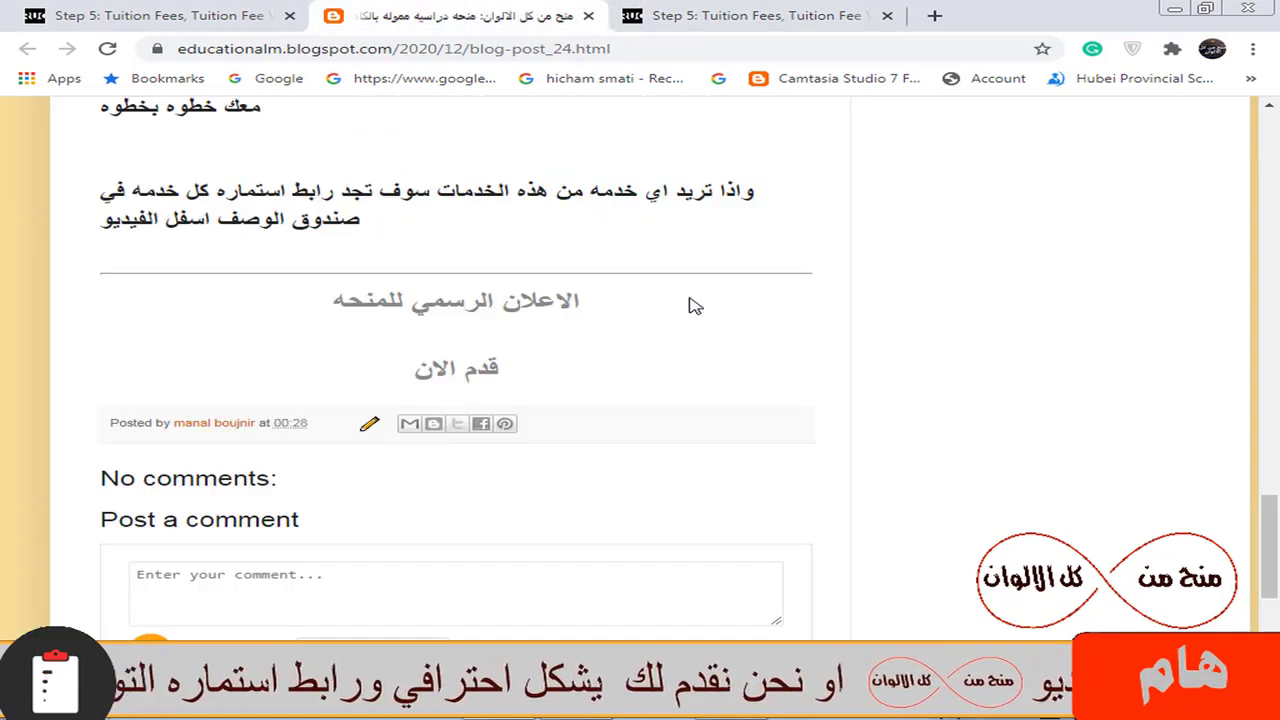
right_click(490, 367)
click(555, 383)
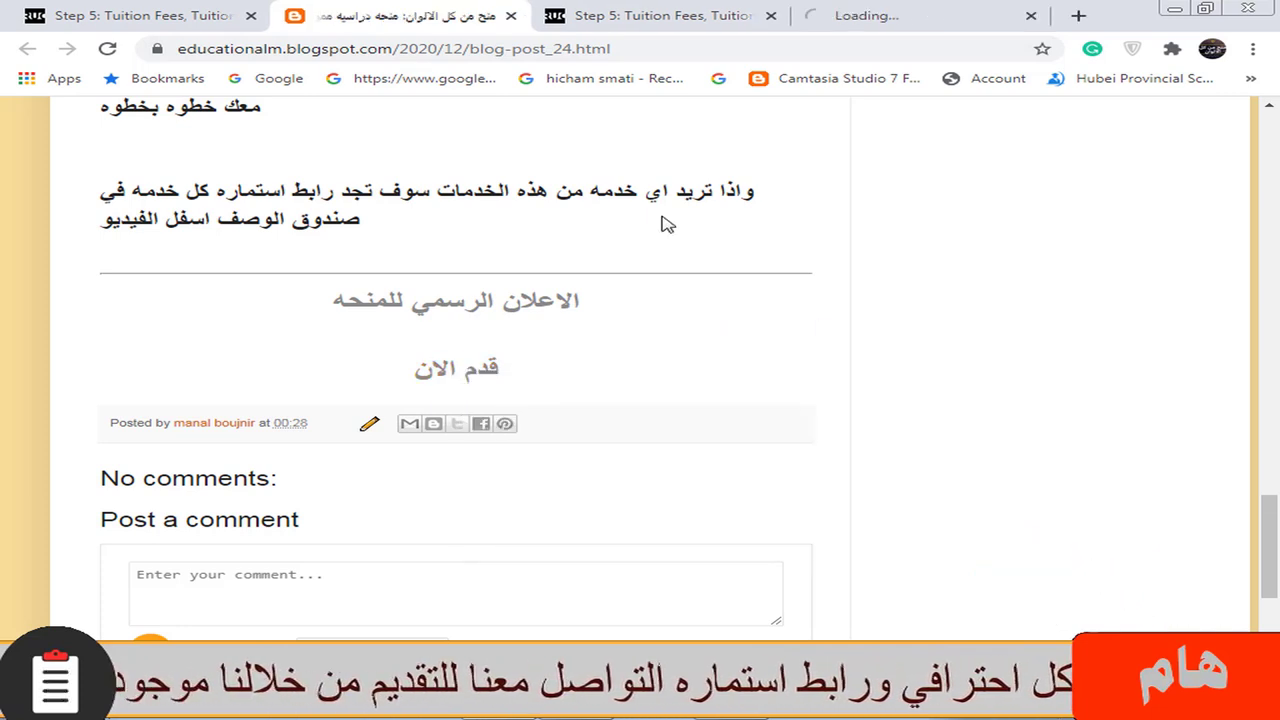
click(860, 12)
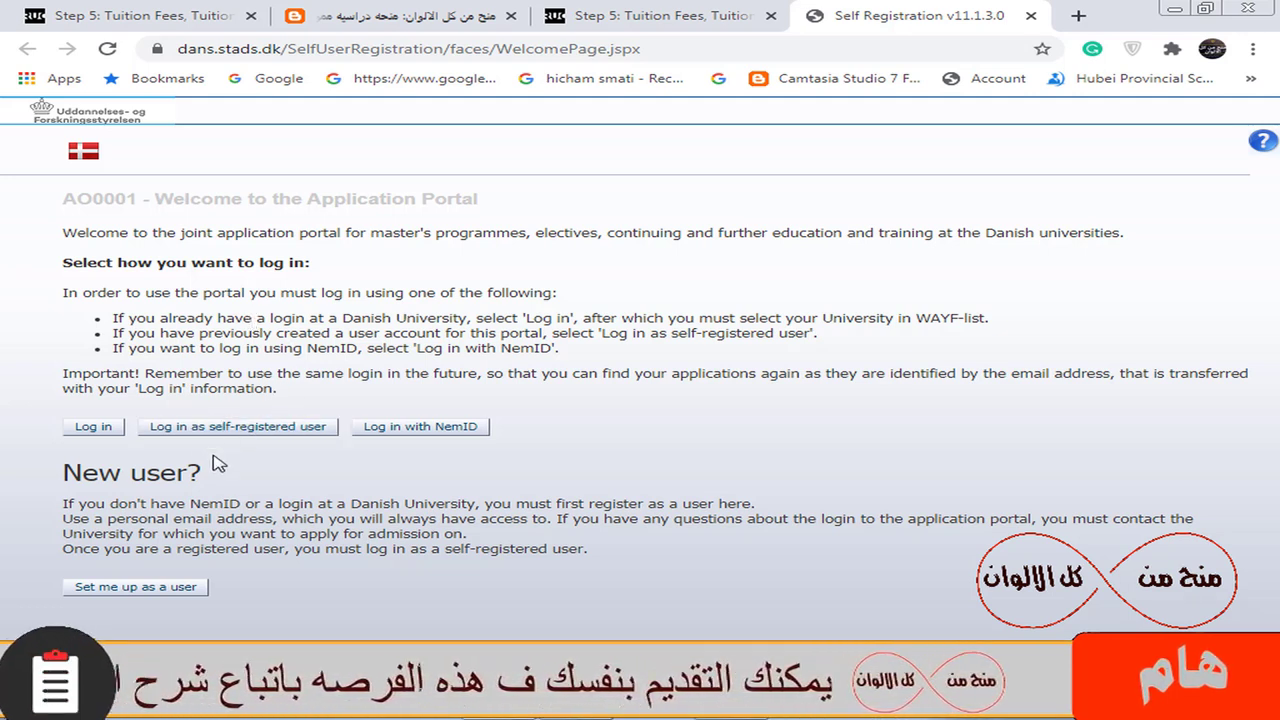
View the new-user registration form for applicants without a Danish social security number, and return to the welcome page.
click(185, 588)
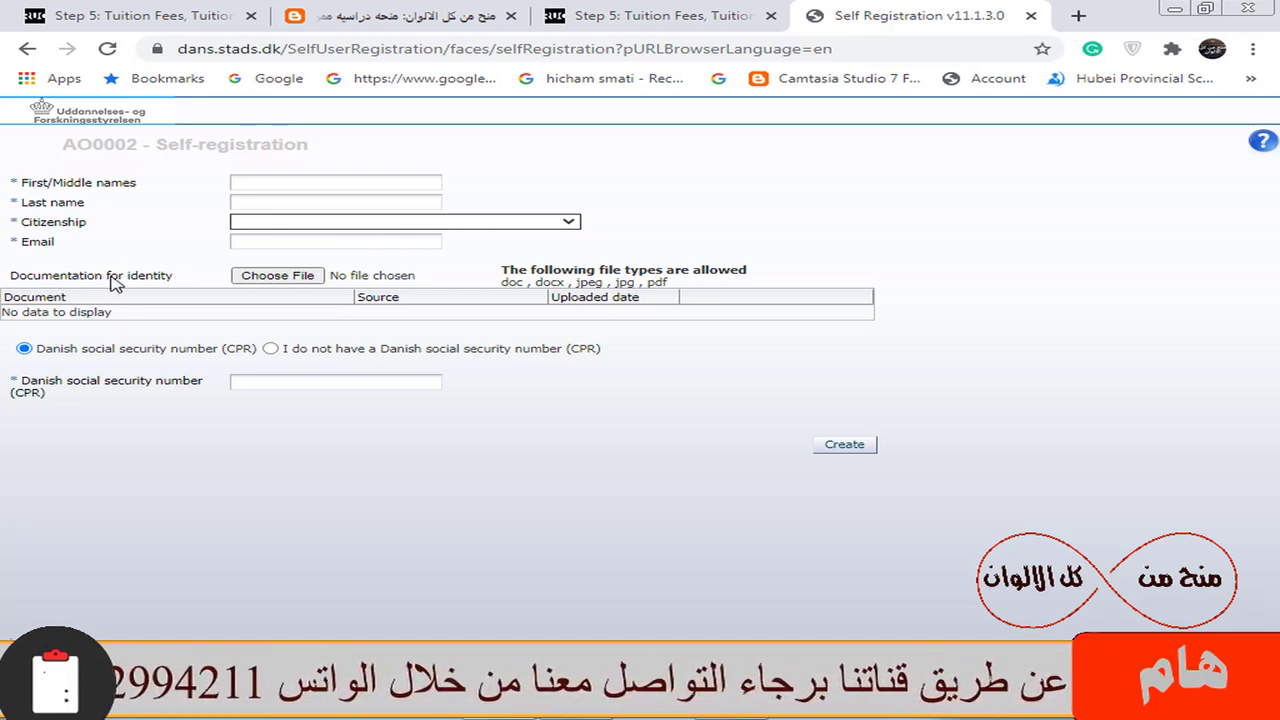
click(270, 349)
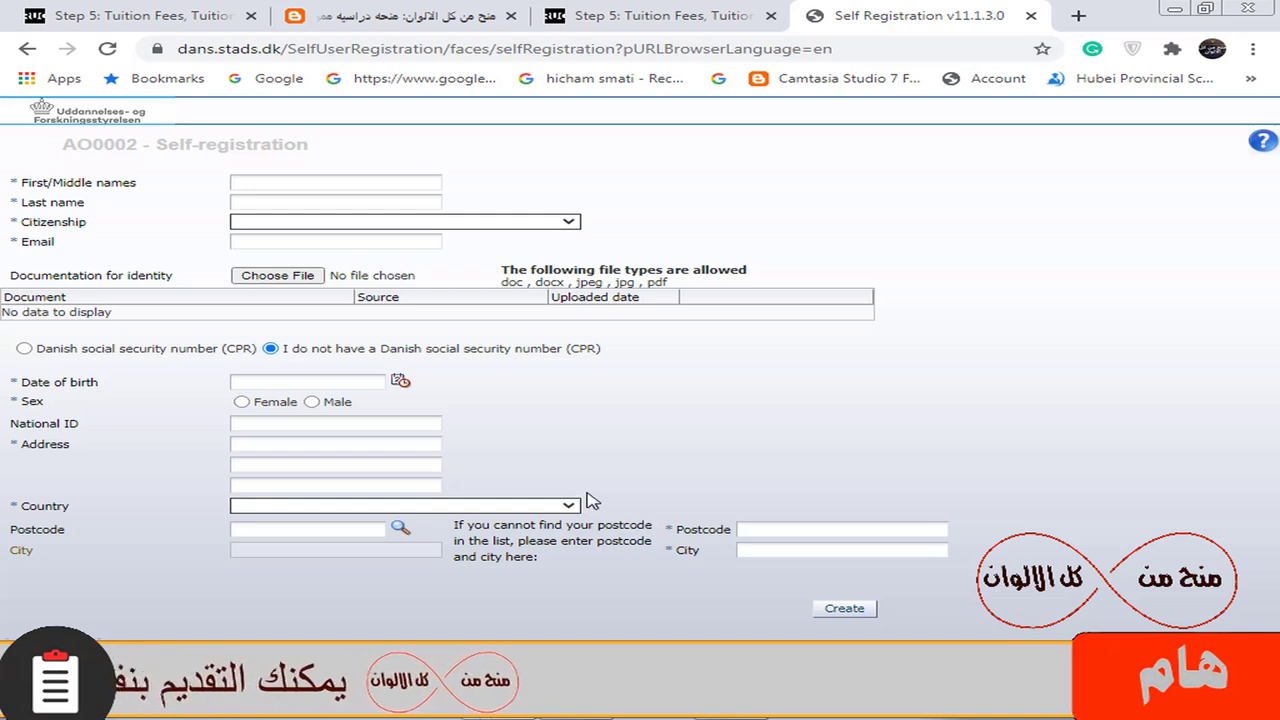
click(24, 50)
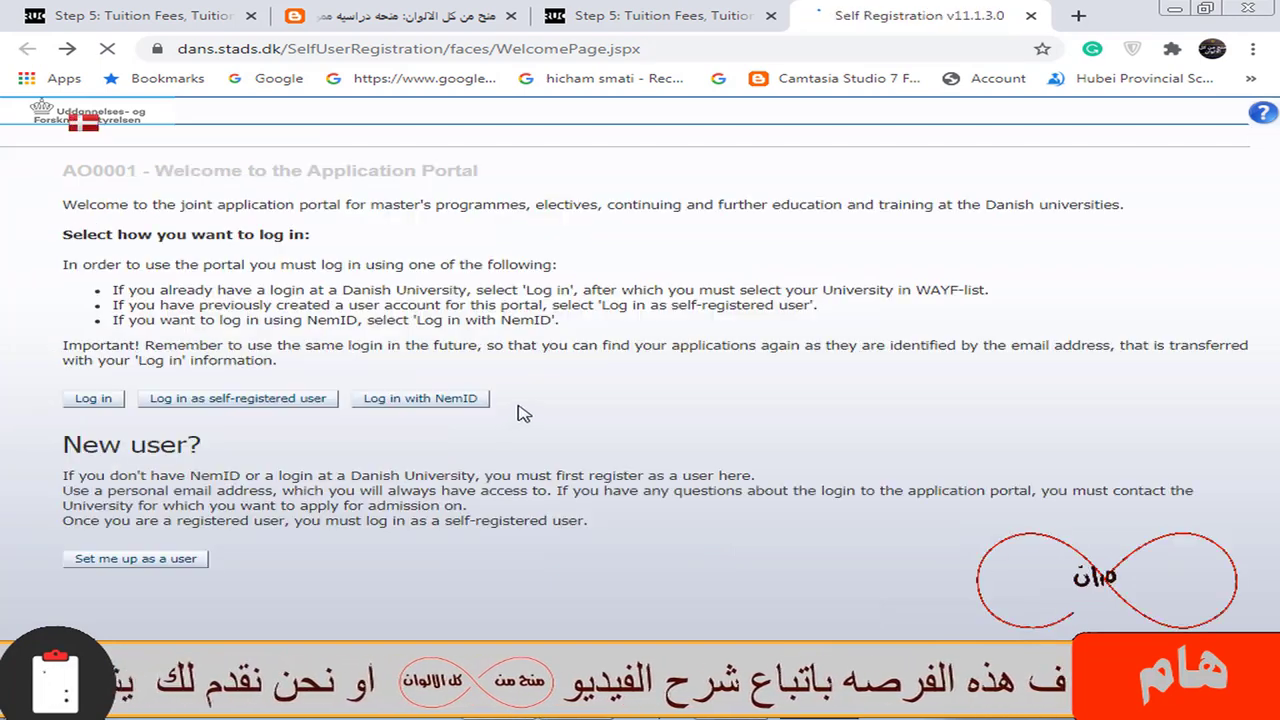
Log in as a self-registered user with the saved credentials and go to creating an application.
click(240, 428)
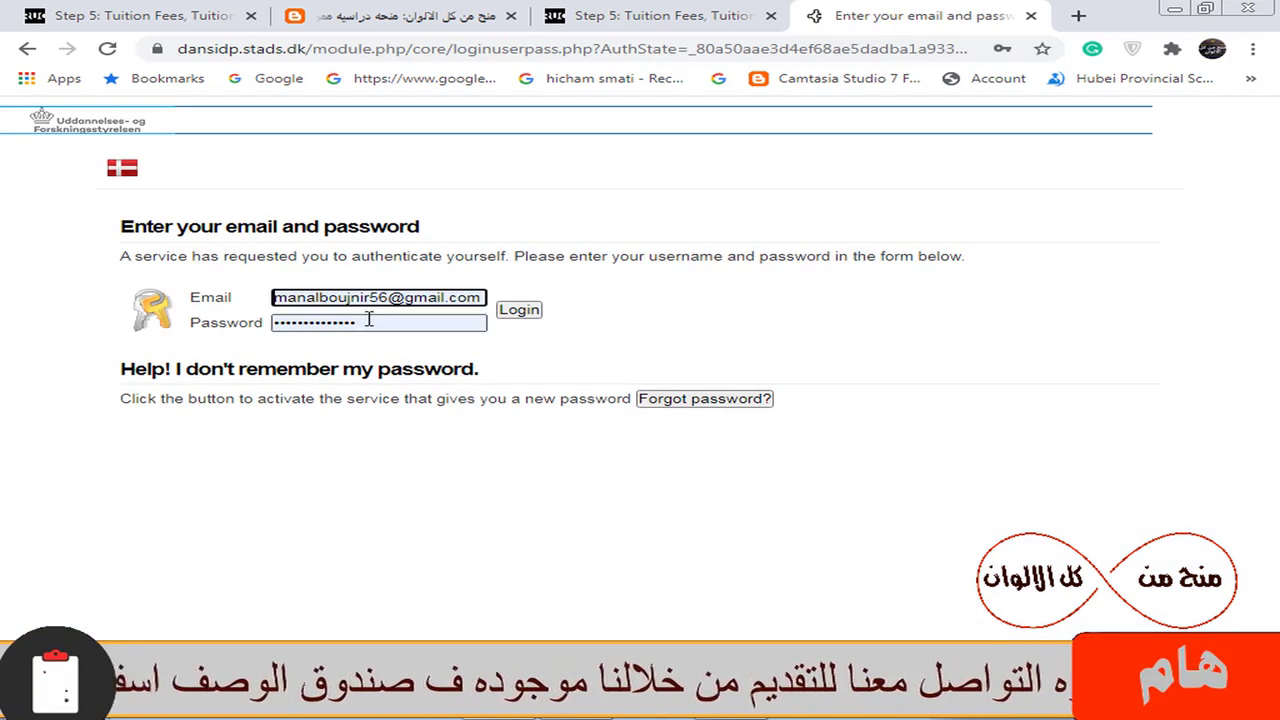
click(519, 311)
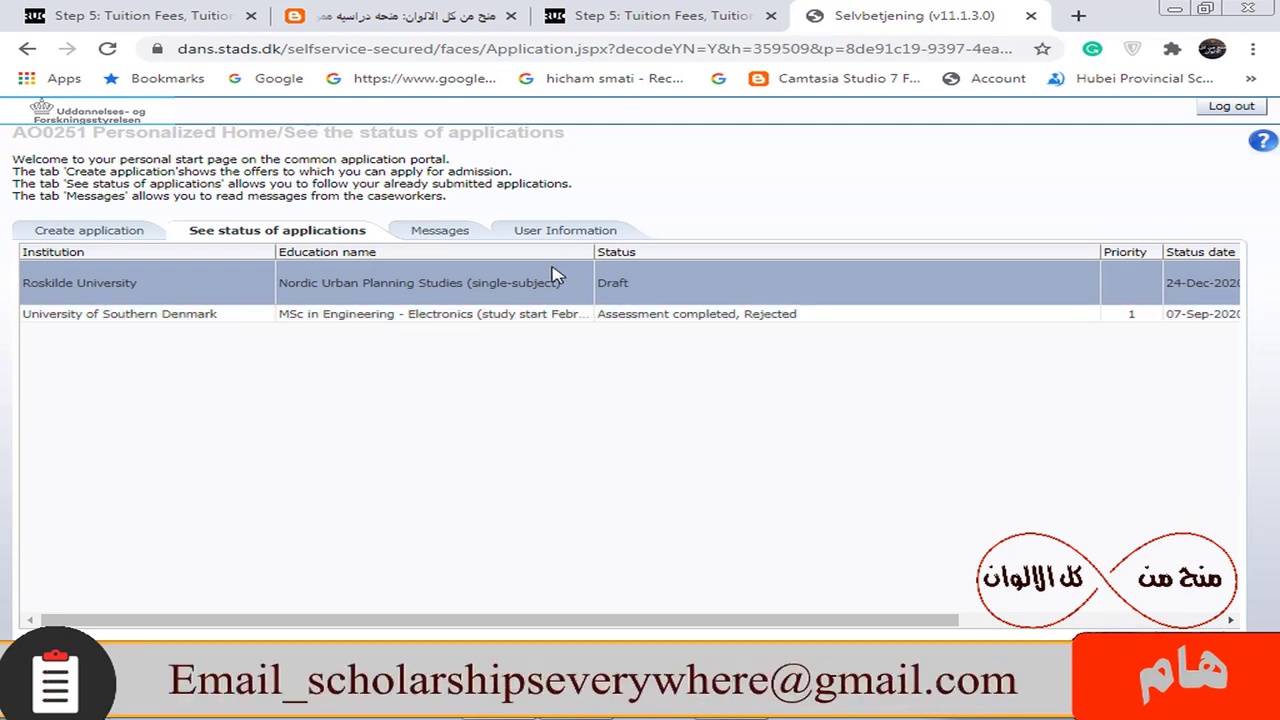
click(95, 234)
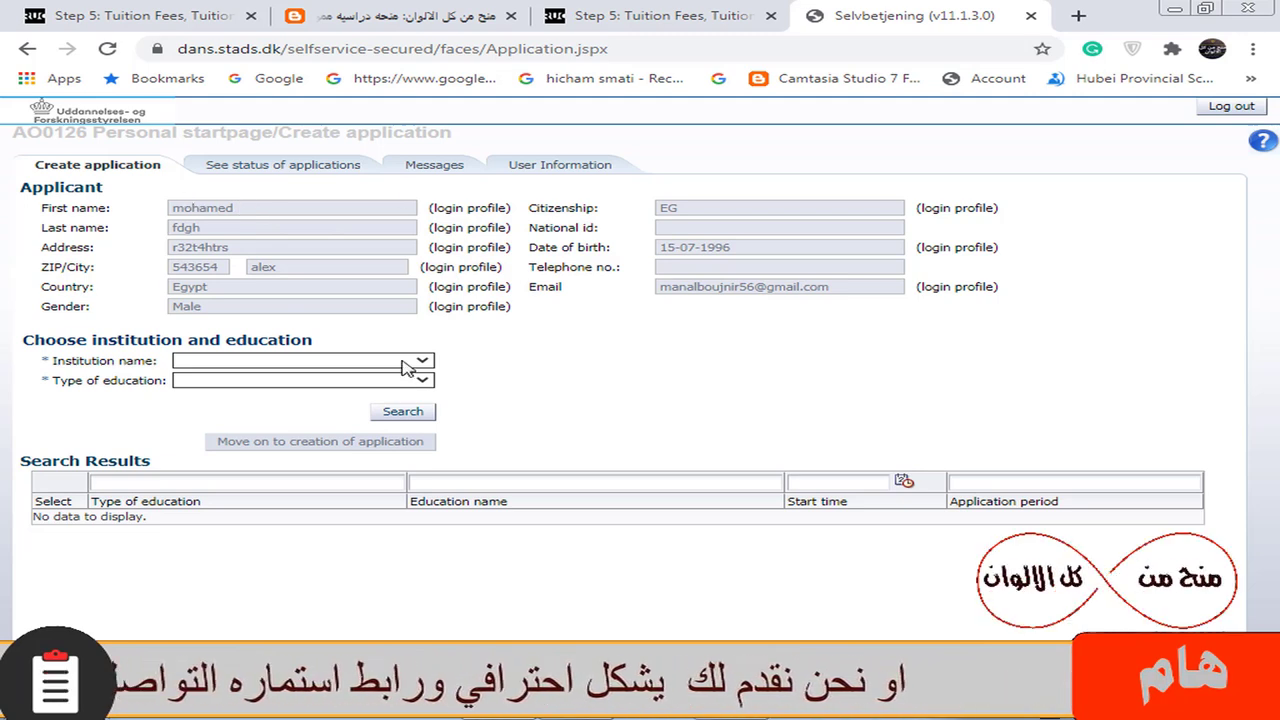
Search for Master programmes at Roskilde University.
click(255, 361)
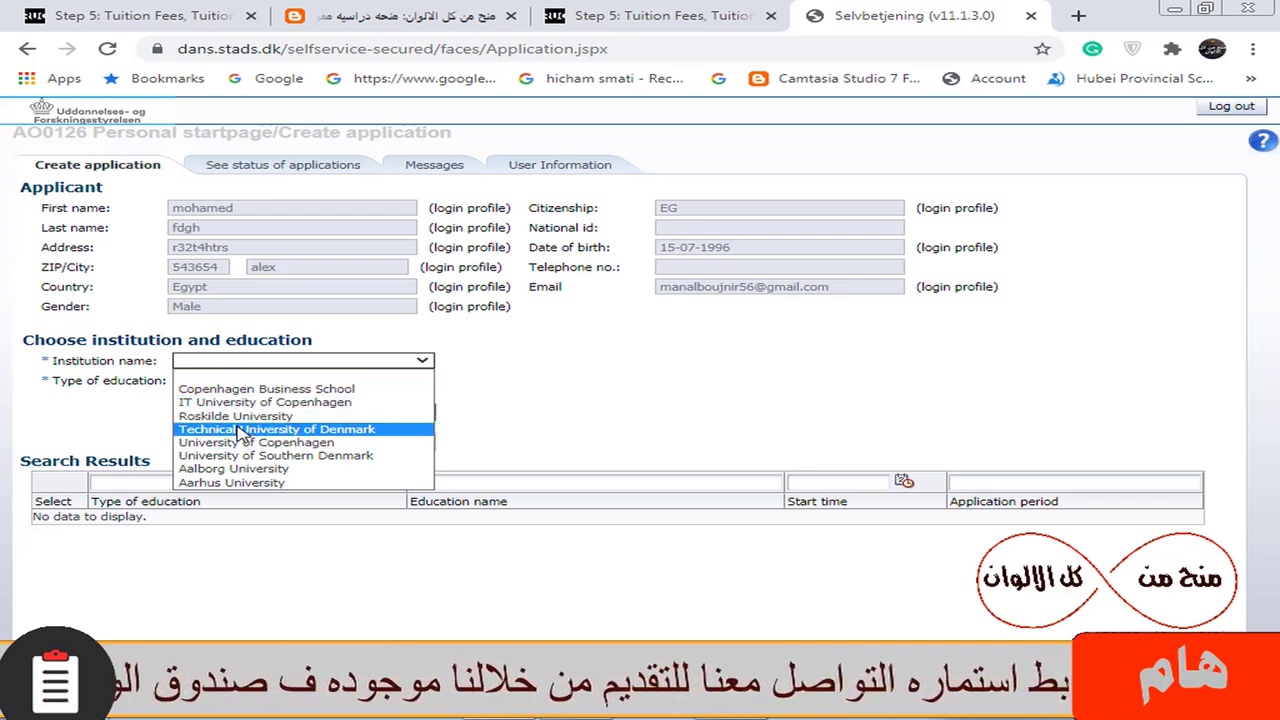
click(240, 416)
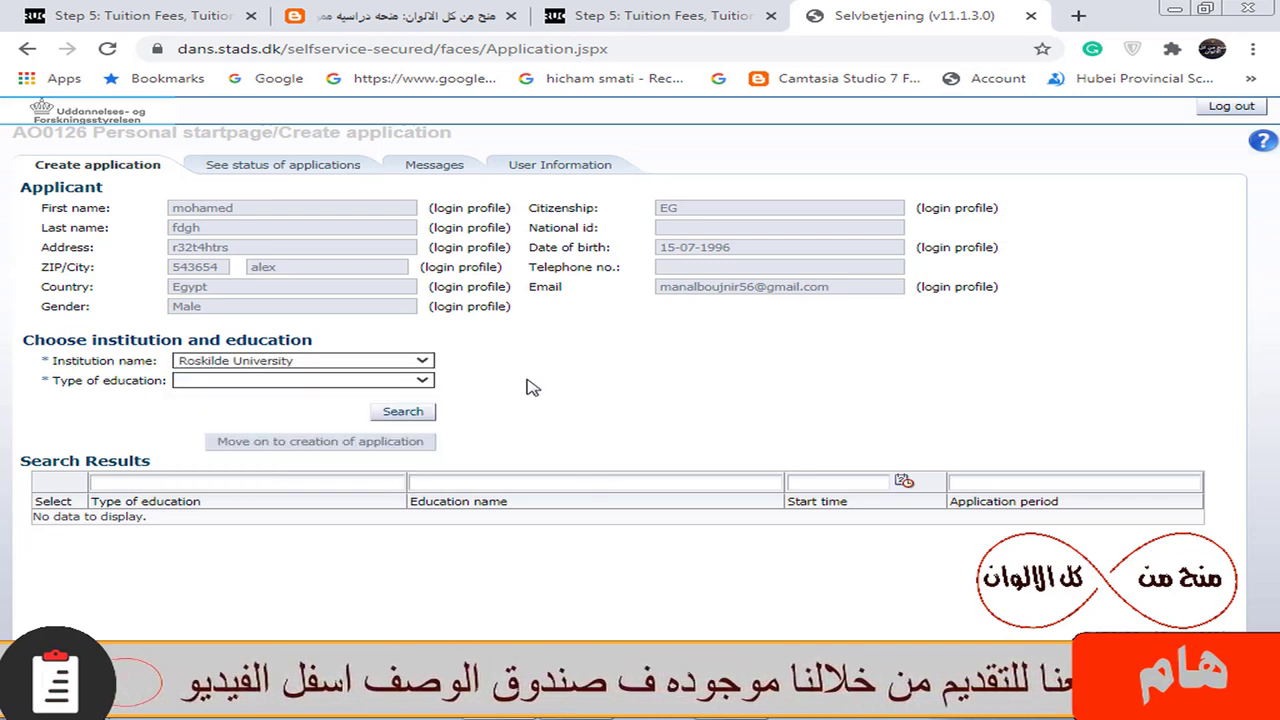
click(320, 381)
click(214, 421)
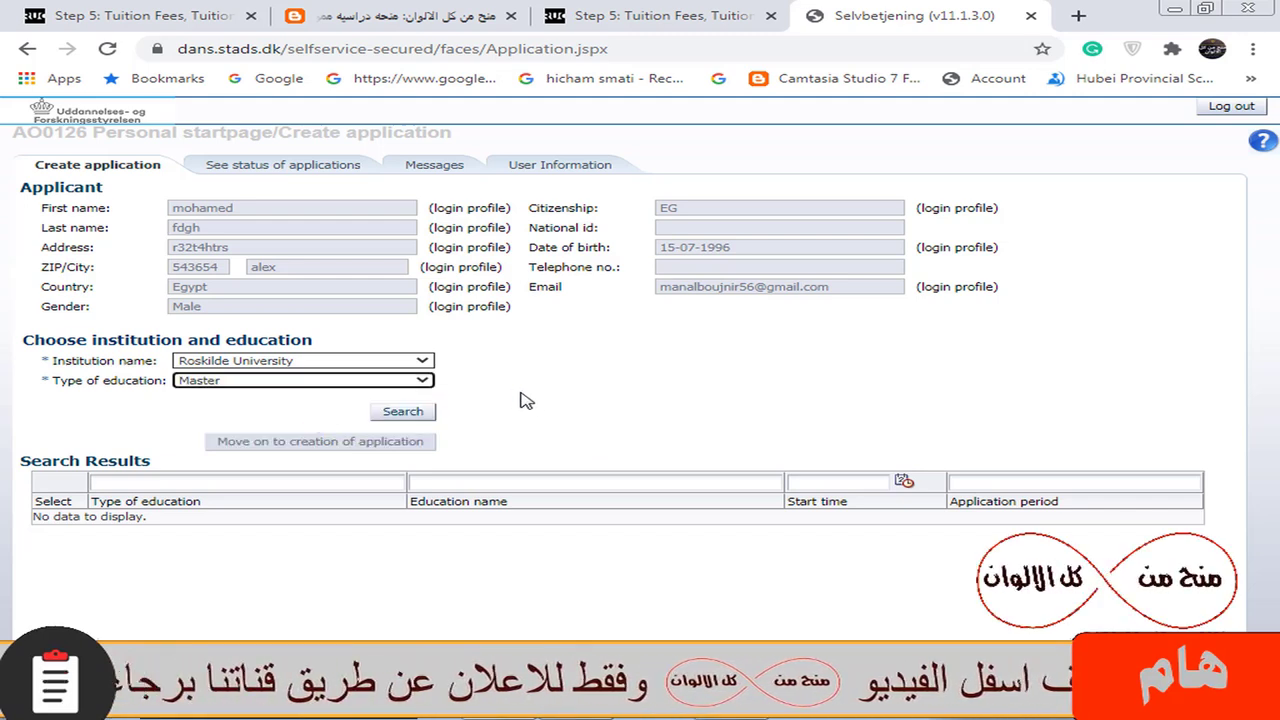
click(408, 425)
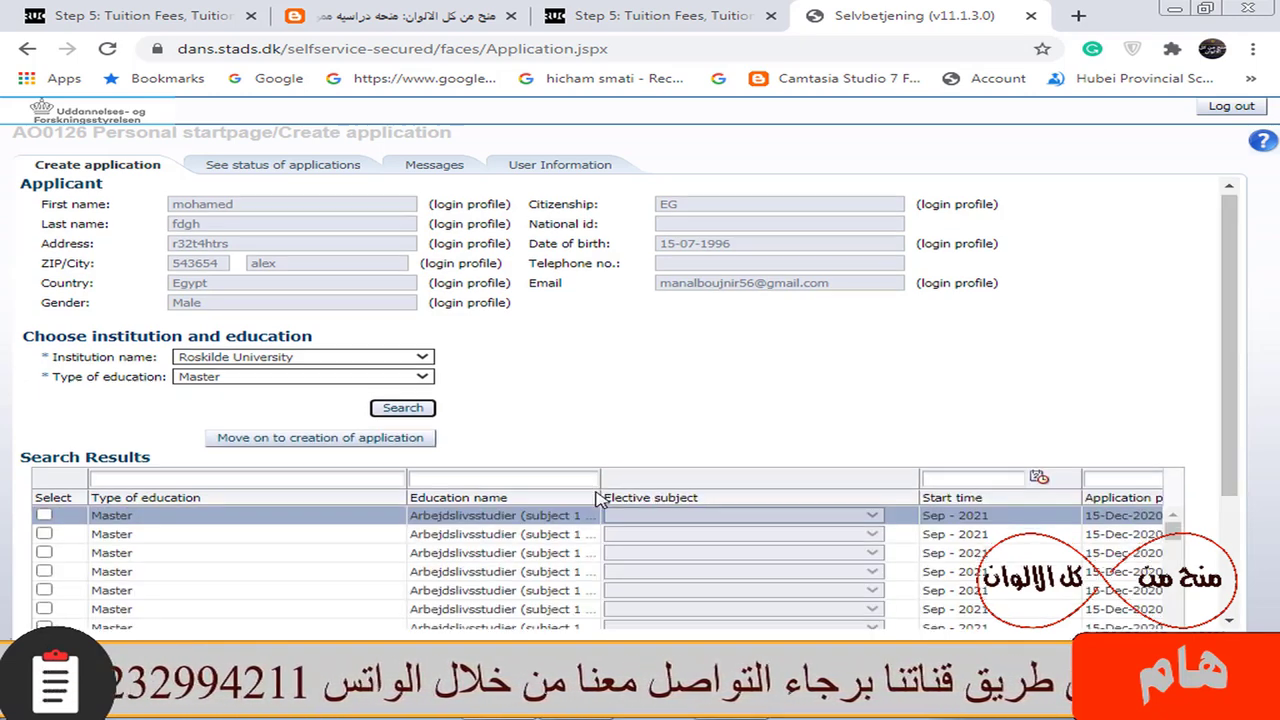
Browse the found programmes and try to create an application for the second Physics (subject 1) entry.
scroll(1170, 378, down, 2)
drag(1173, 357, 1177, 465)
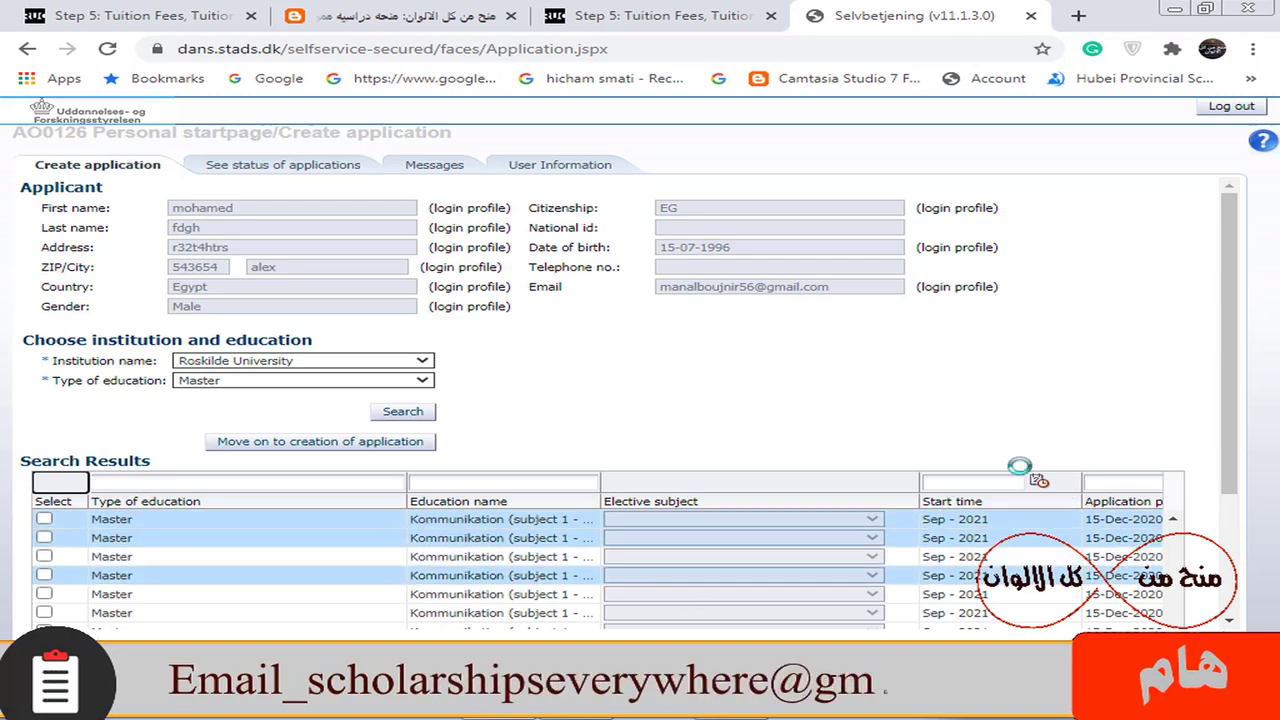
drag(1234, 430, 1175, 545)
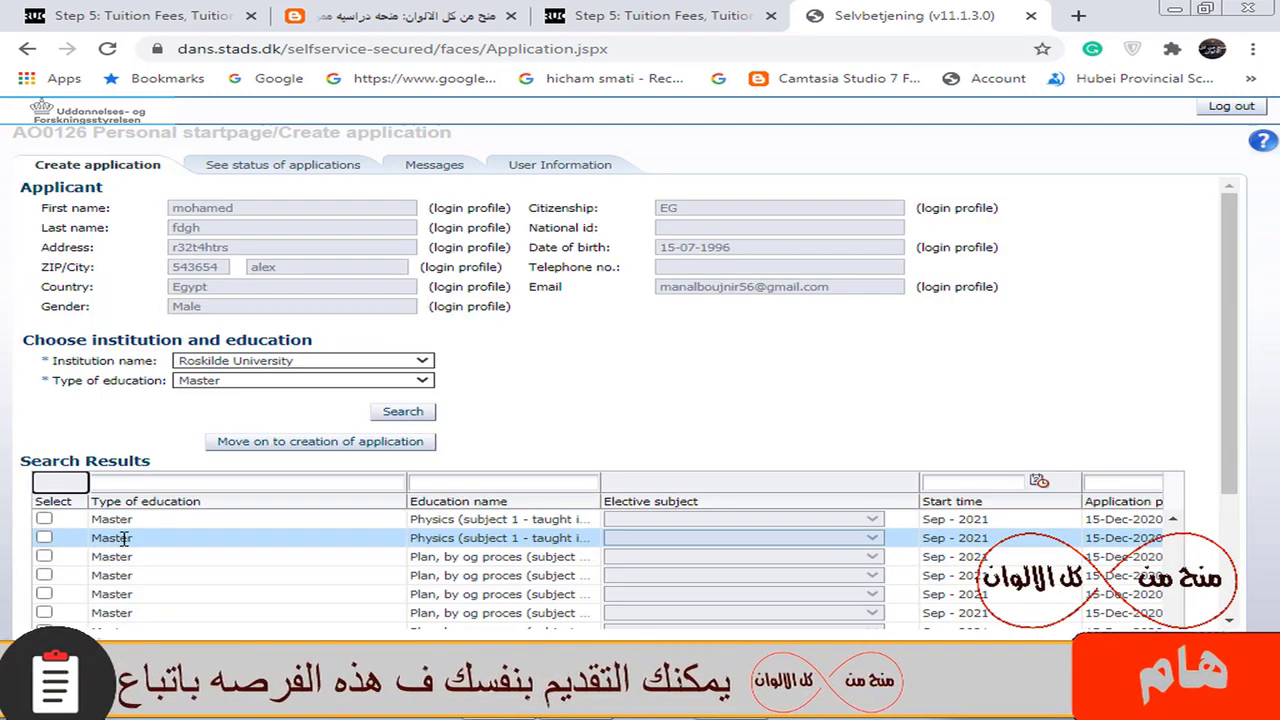
click(45, 538)
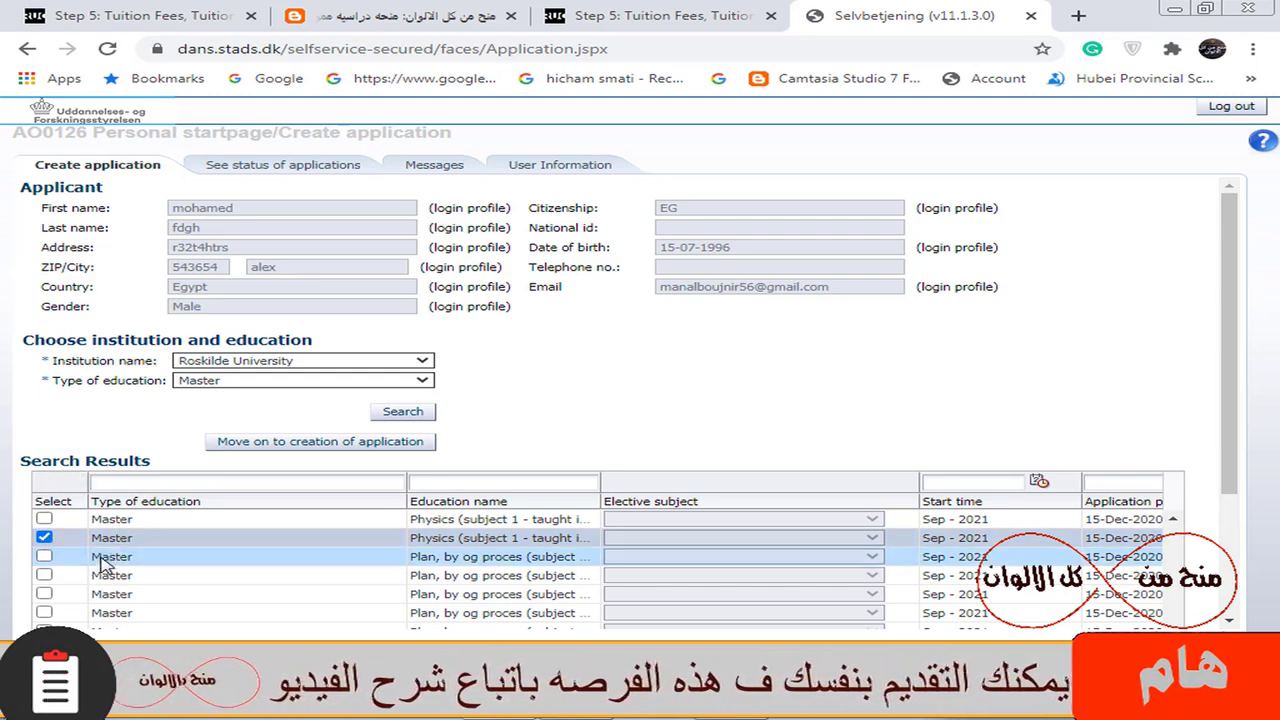
click(308, 442)
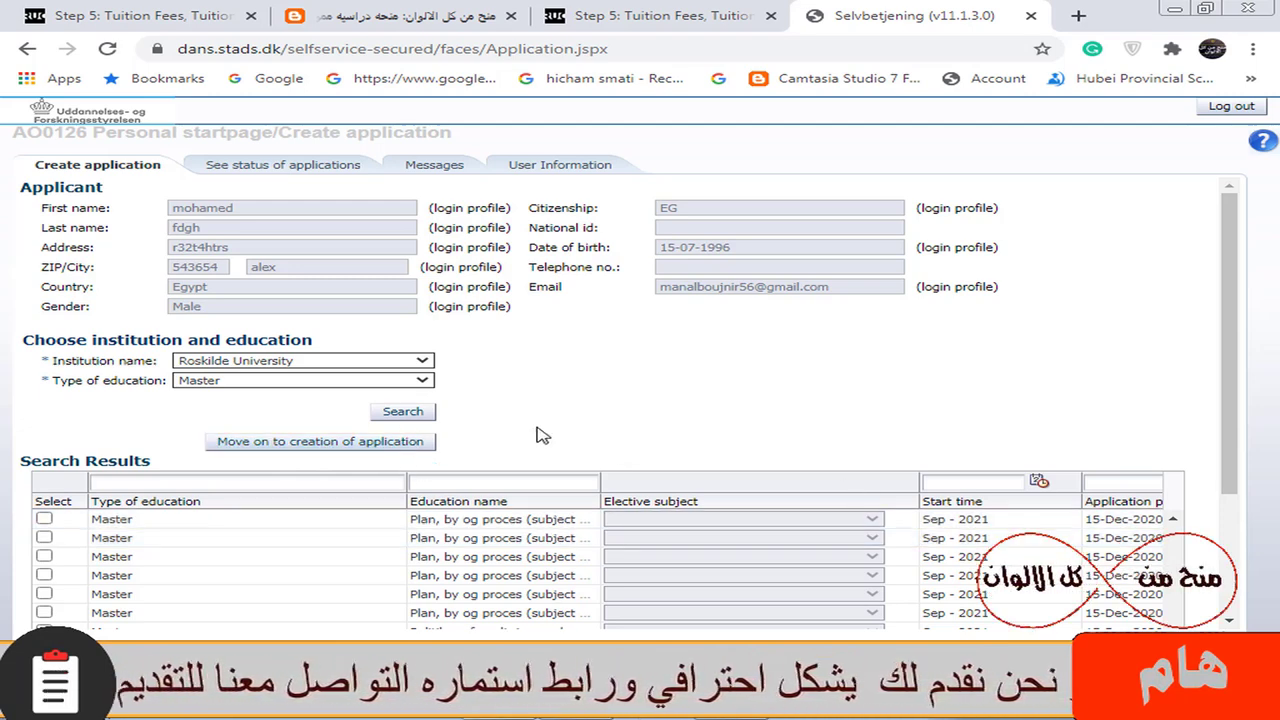
Open the draft Roskilde University application for Nordic Urban Planning Studies for editing from the application status list.
click(267, 170)
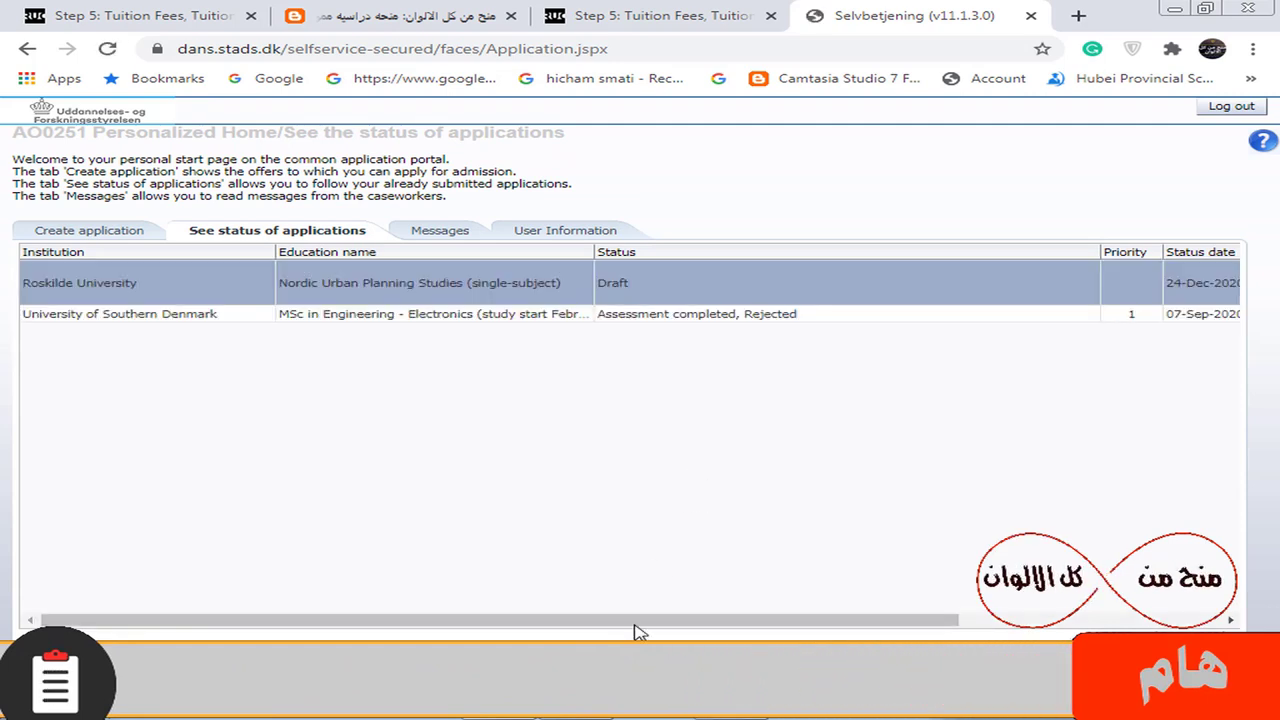
drag(634, 620, 896, 620)
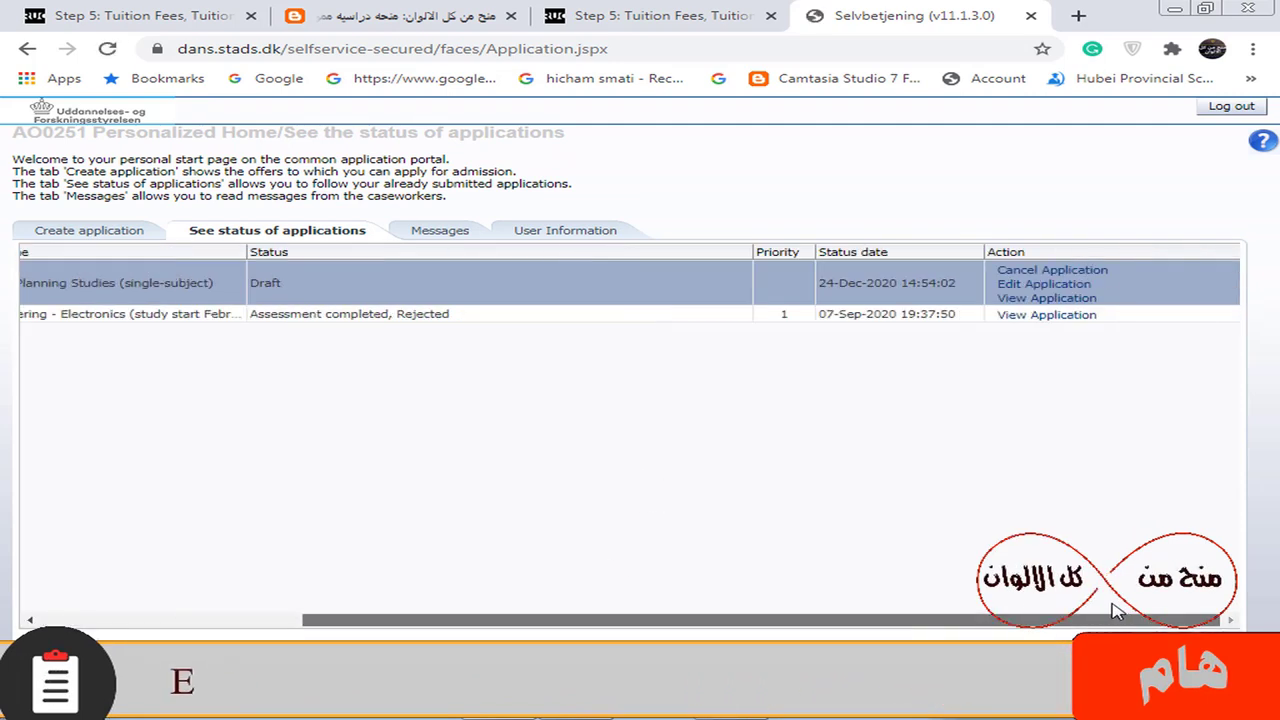
click(1028, 286)
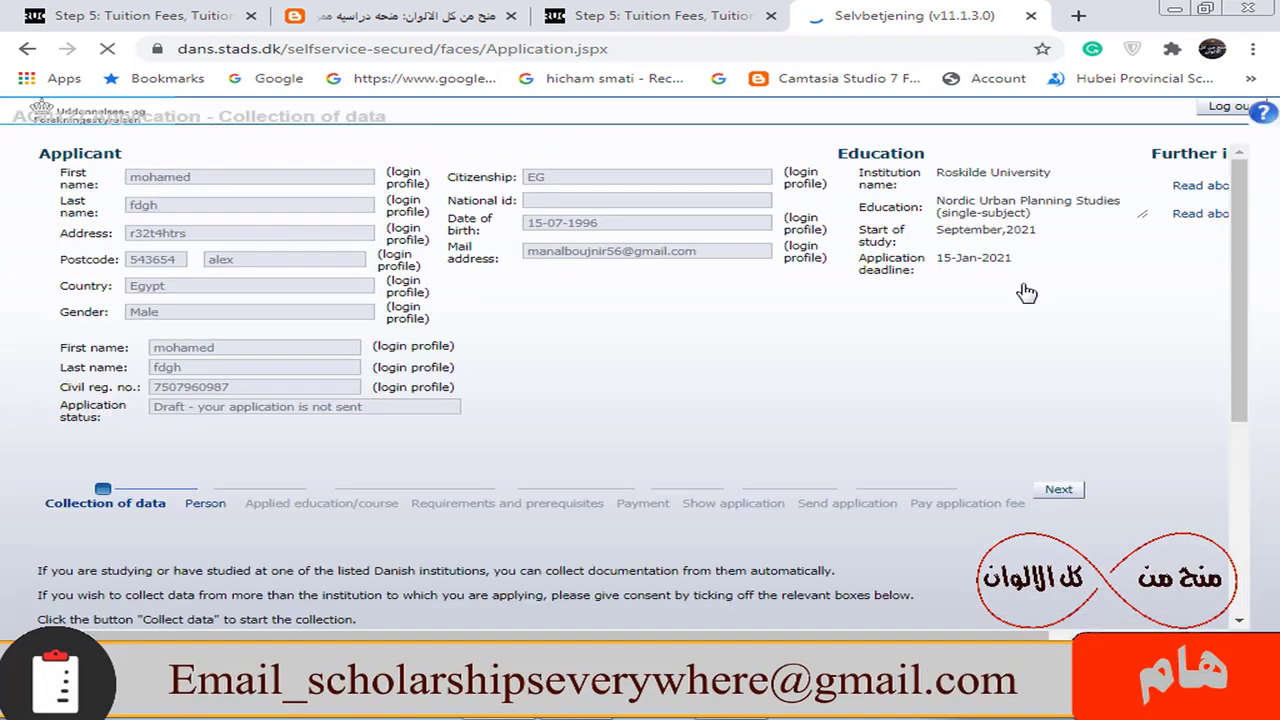
Look over the application's data collection stage, and review the personal details and residence permit section in the Person stage.
scroll(640, 400, down, 2)
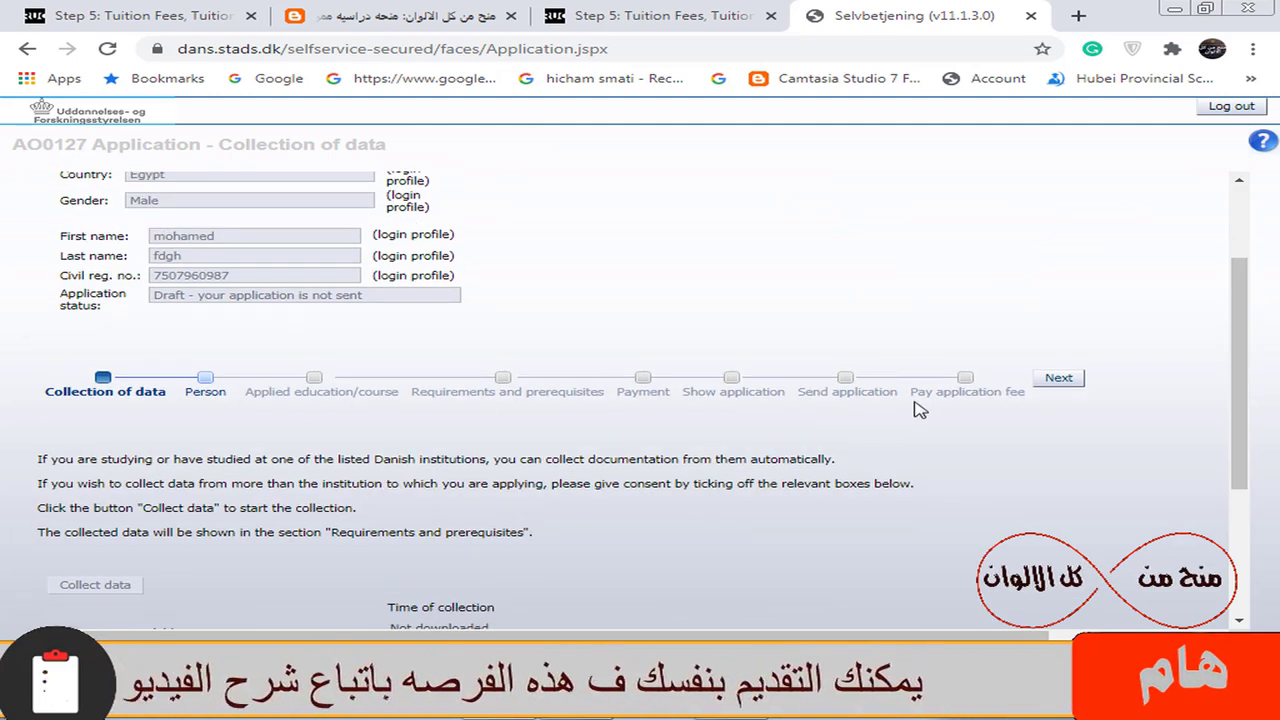
scroll(866, 430, down, 3)
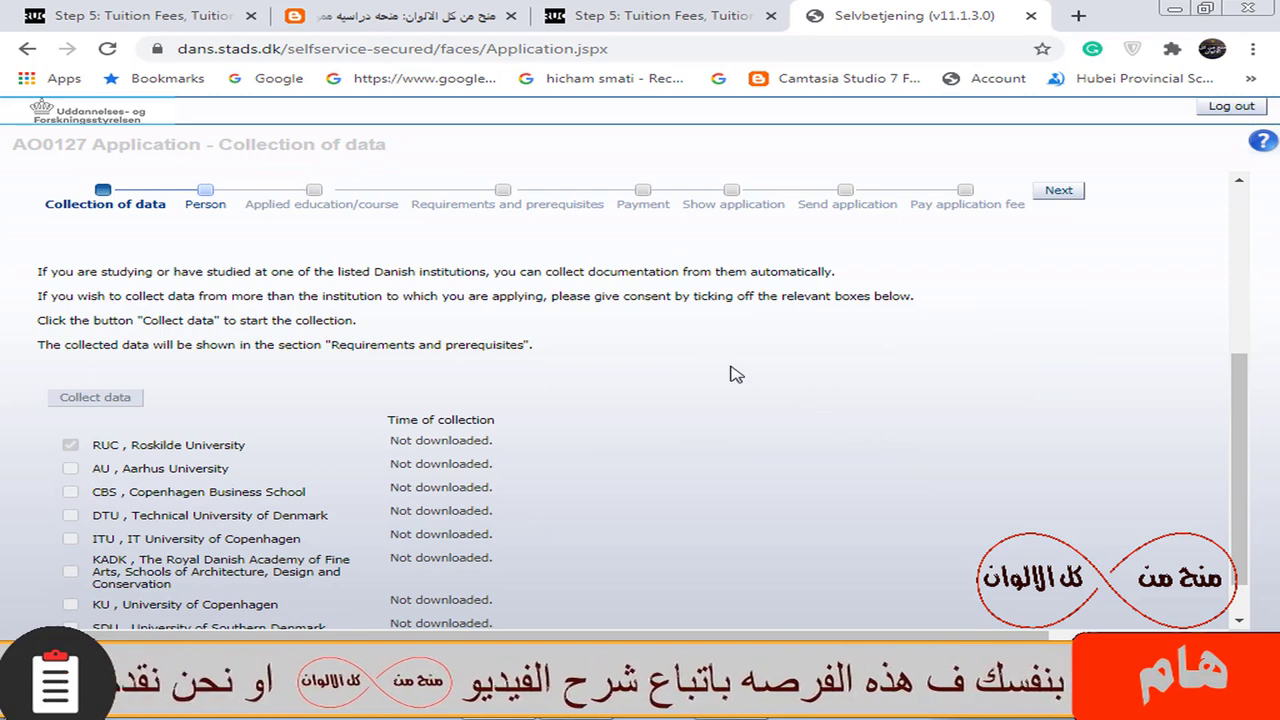
scroll(870, 390, up, 1)
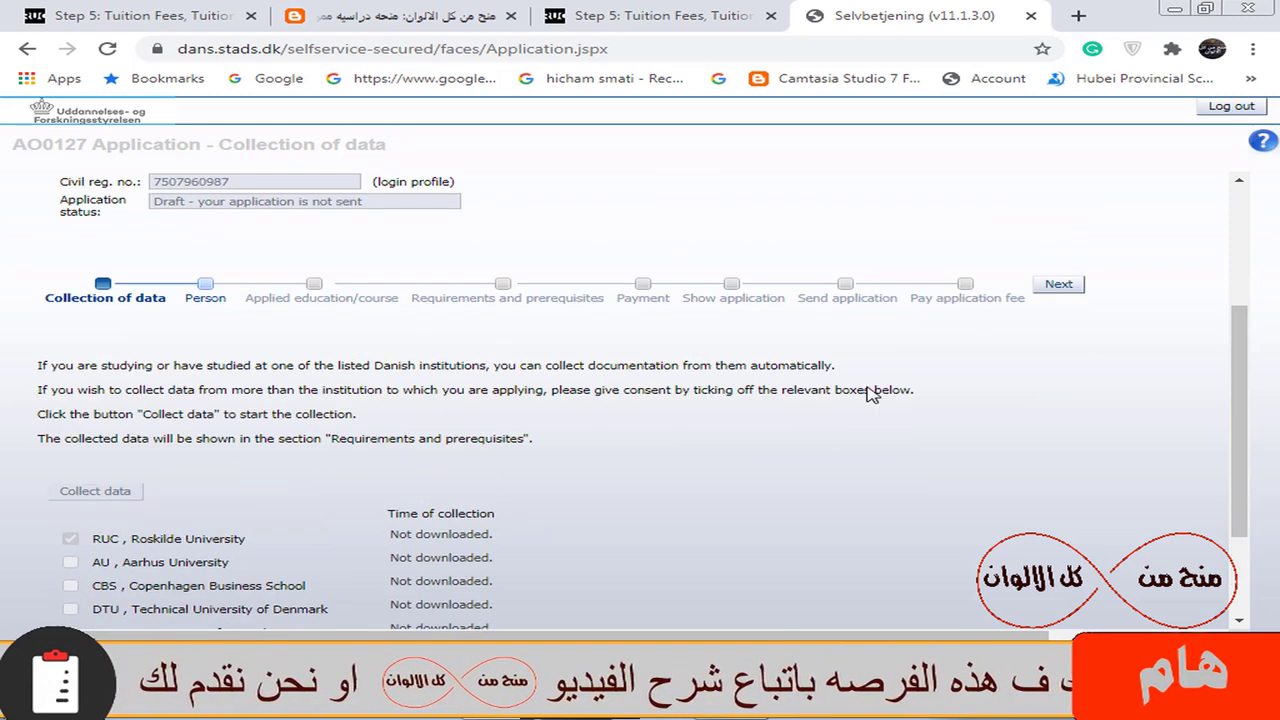
click(209, 287)
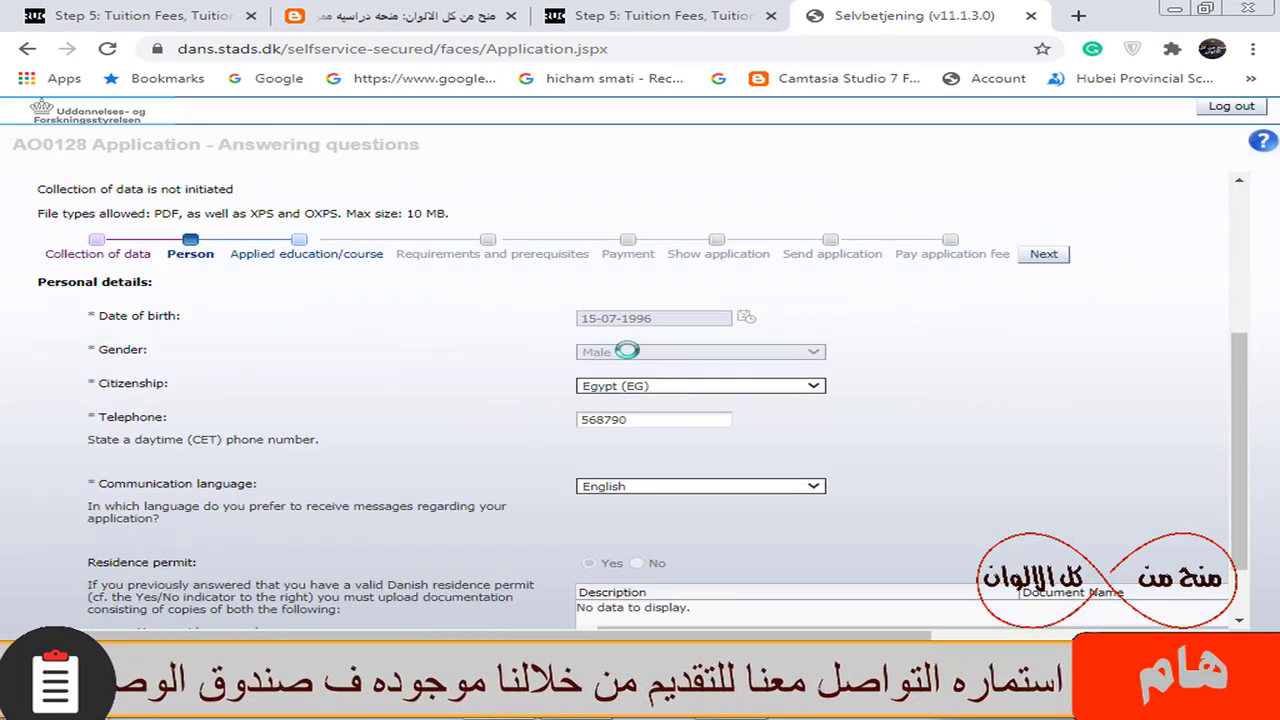
scroll(630, 410, down, 1)
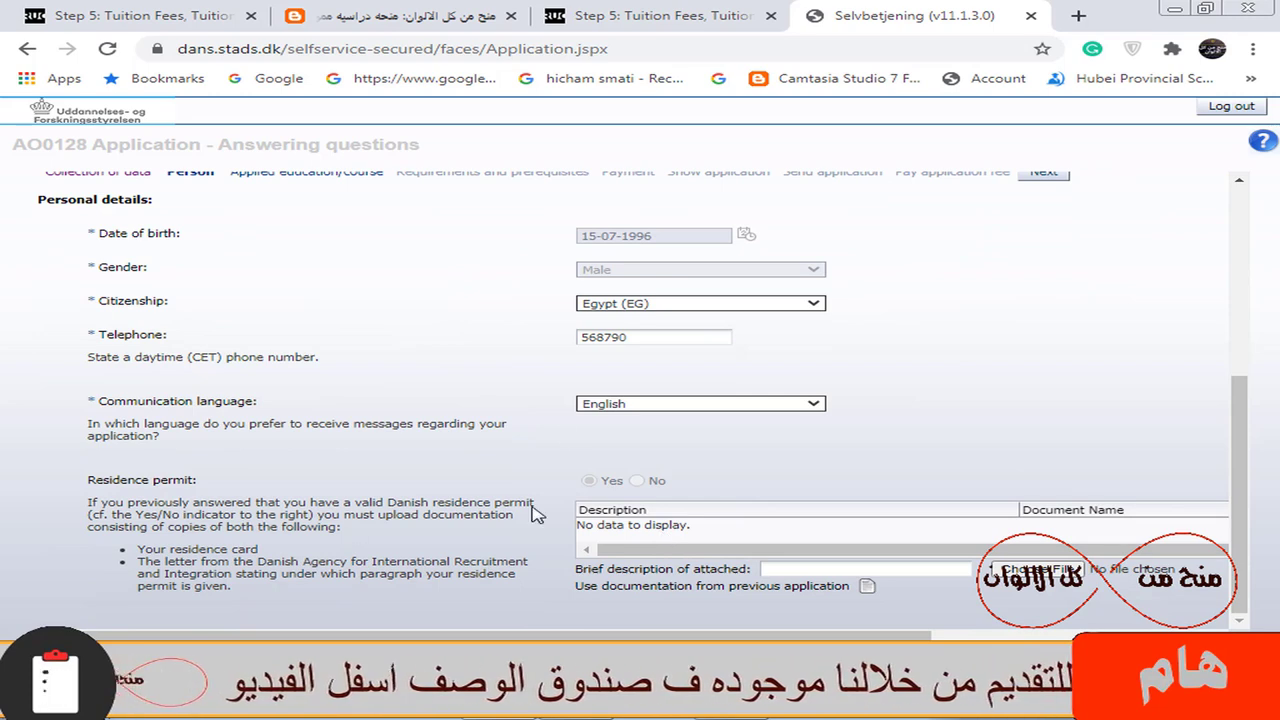
scroll(380, 280, up, 4)
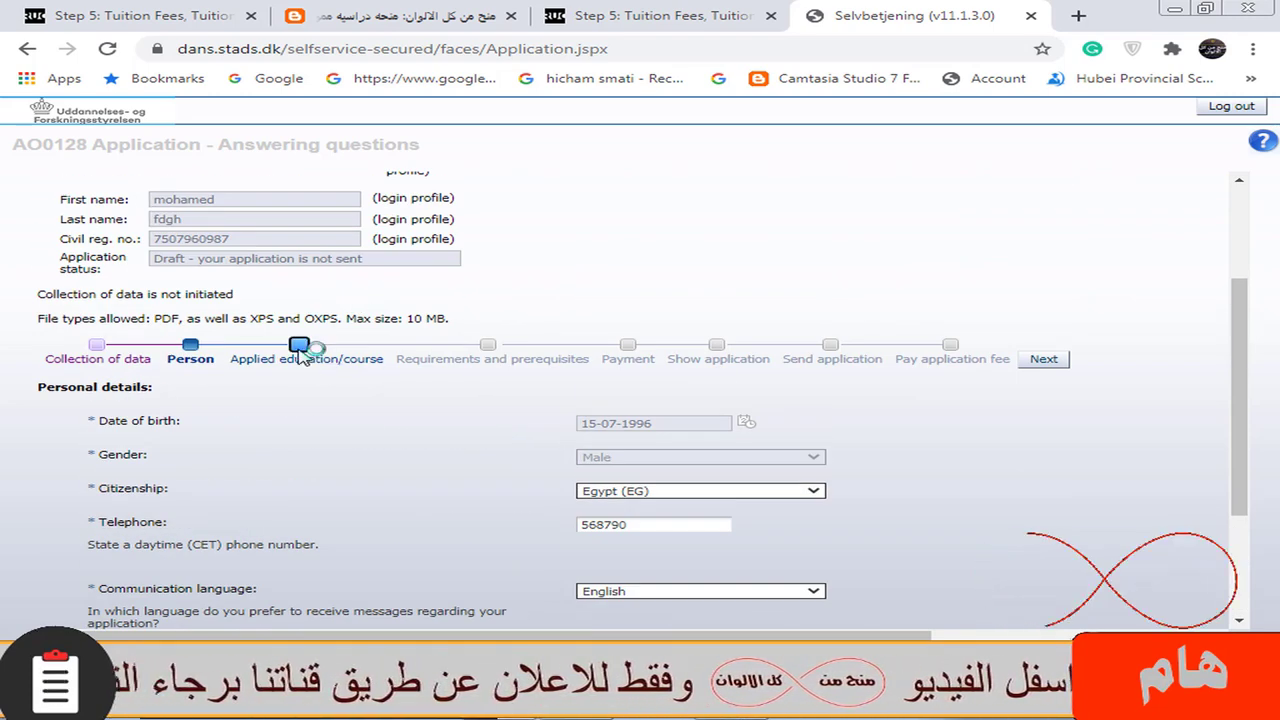
In the Applied education/course stage, choose Malmö University for the 2nd semester and Roskilde University for the 3rd semester.
click(300, 345)
scroll(480, 486, down, 3)
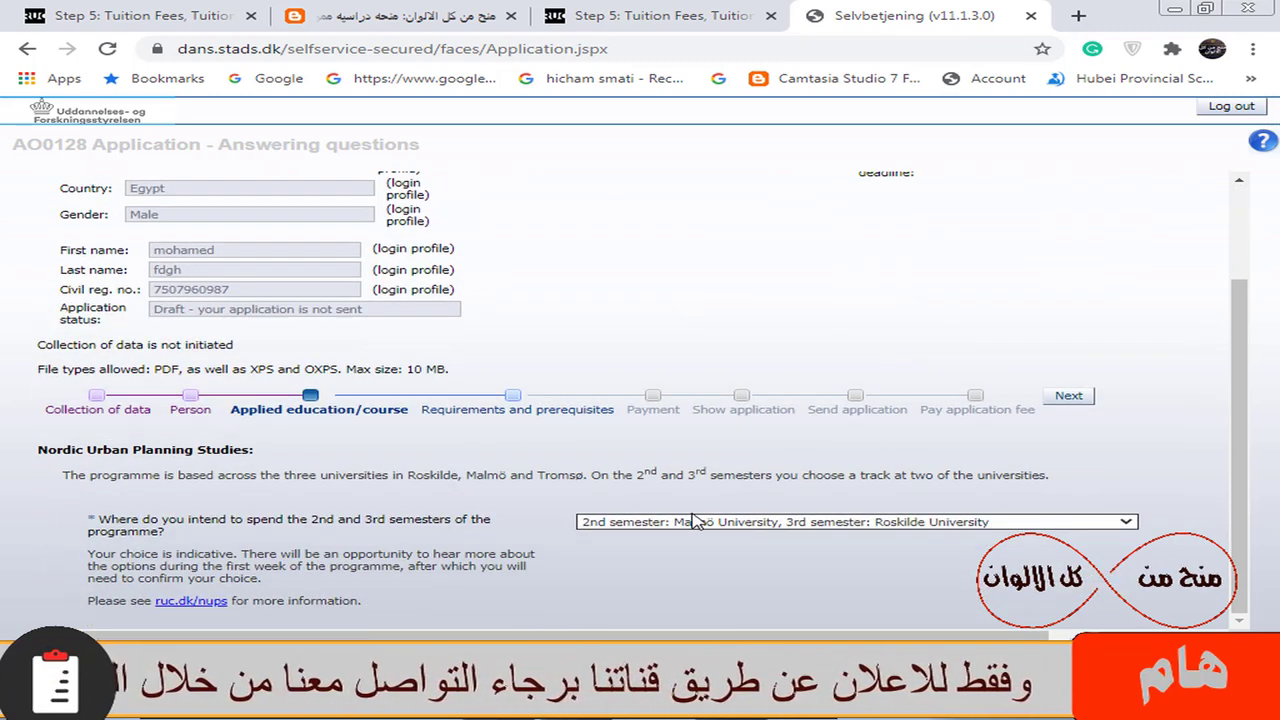
click(664, 524)
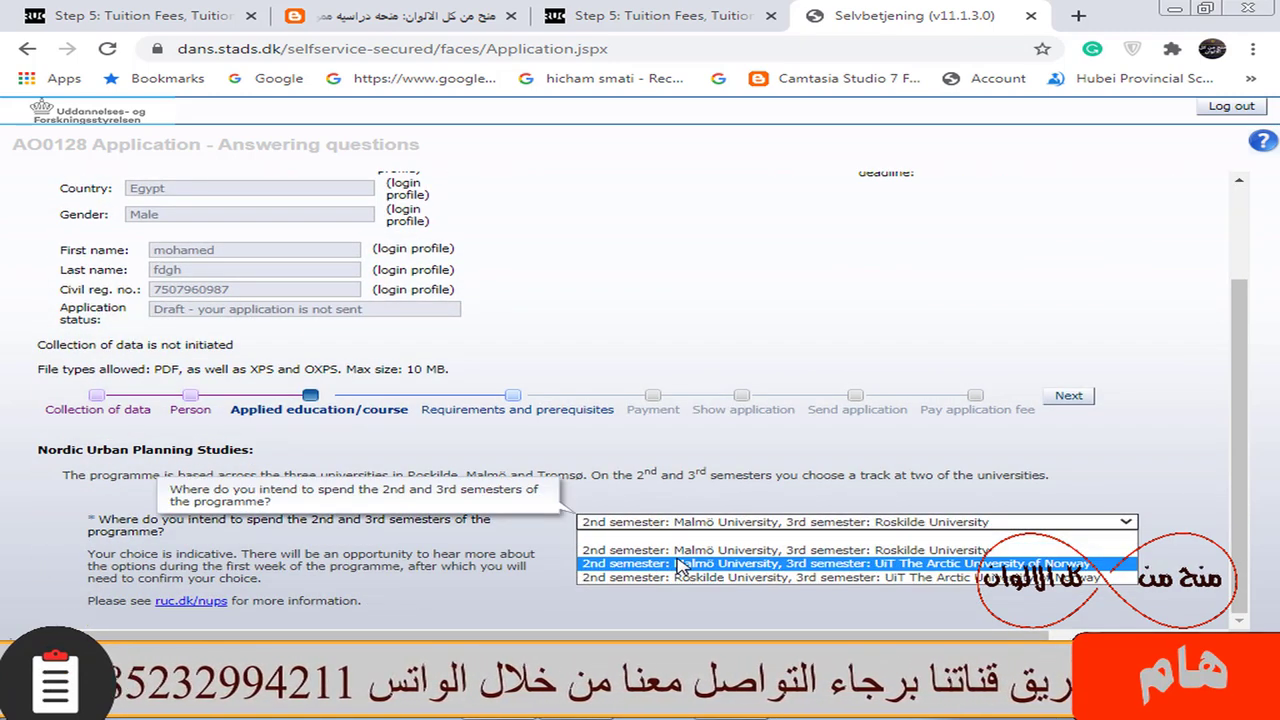
click(660, 551)
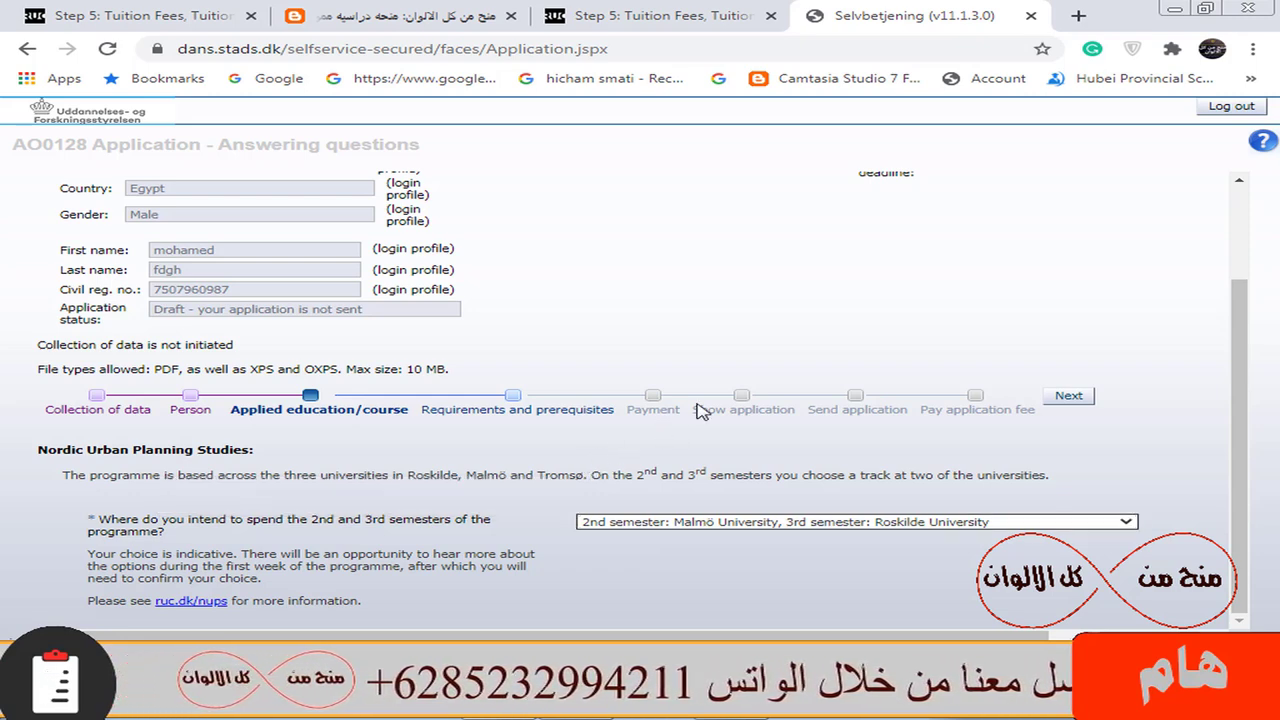
Open the Requirements and prerequisites stage and review the academic degrees, ongoing programmes and previous master's admission answers.
click(518, 412)
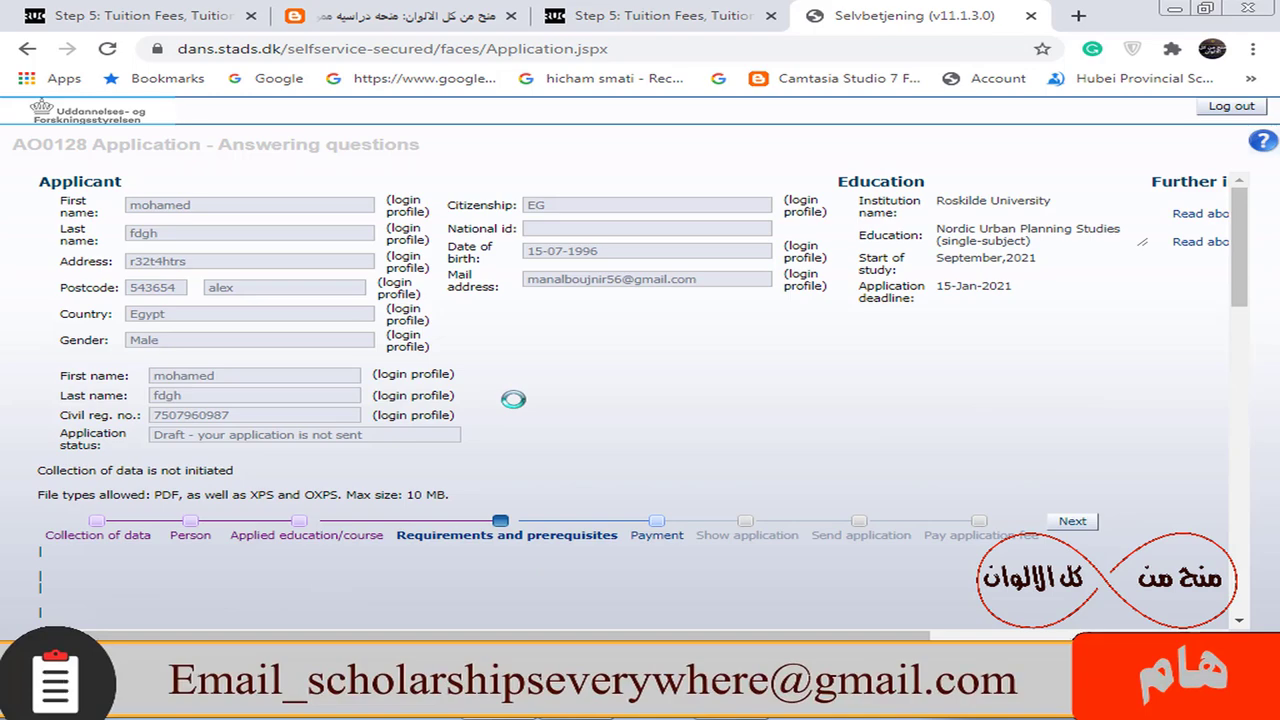
scroll(513, 399, down, 6)
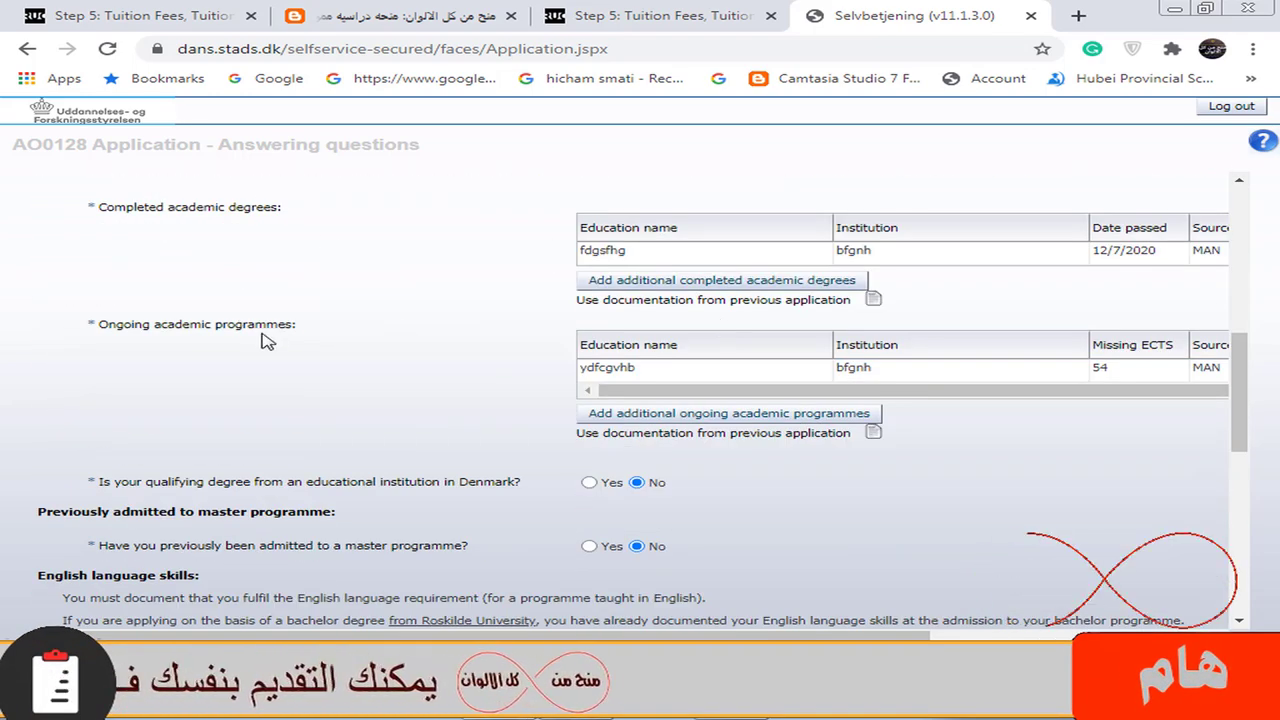
scroll(420, 355, down, 3)
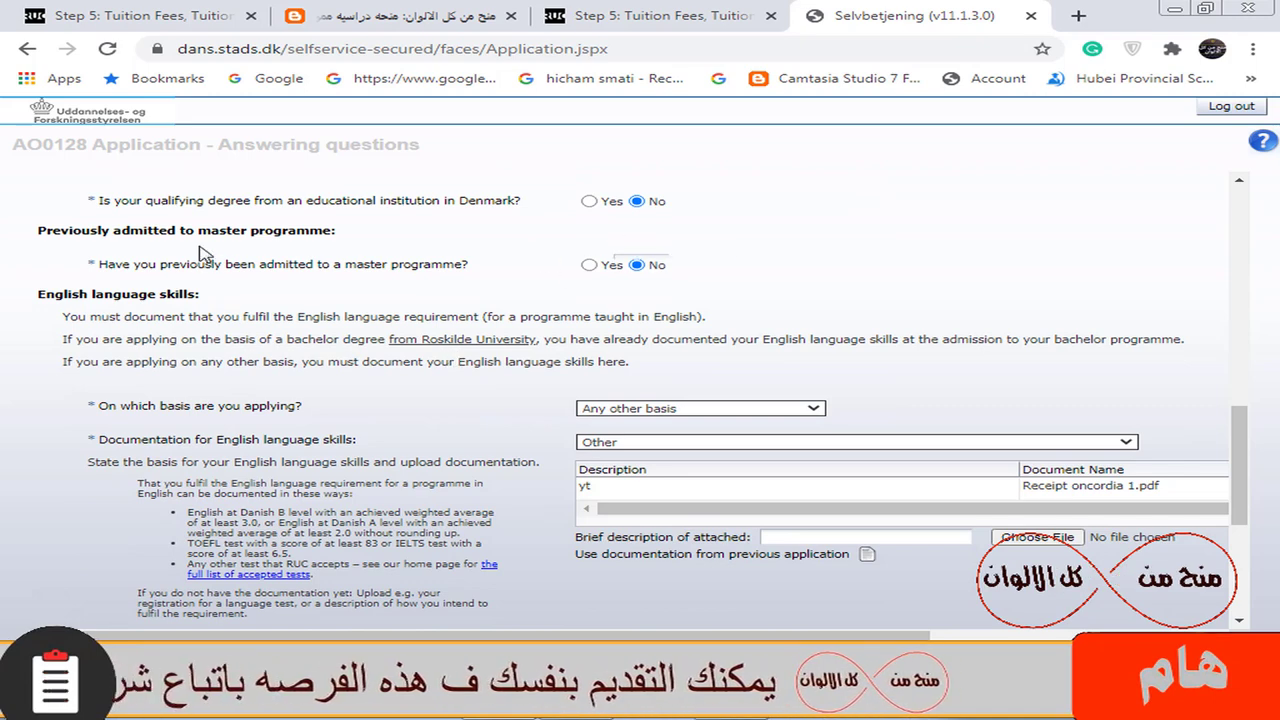
scroll(620, 305, down, 1)
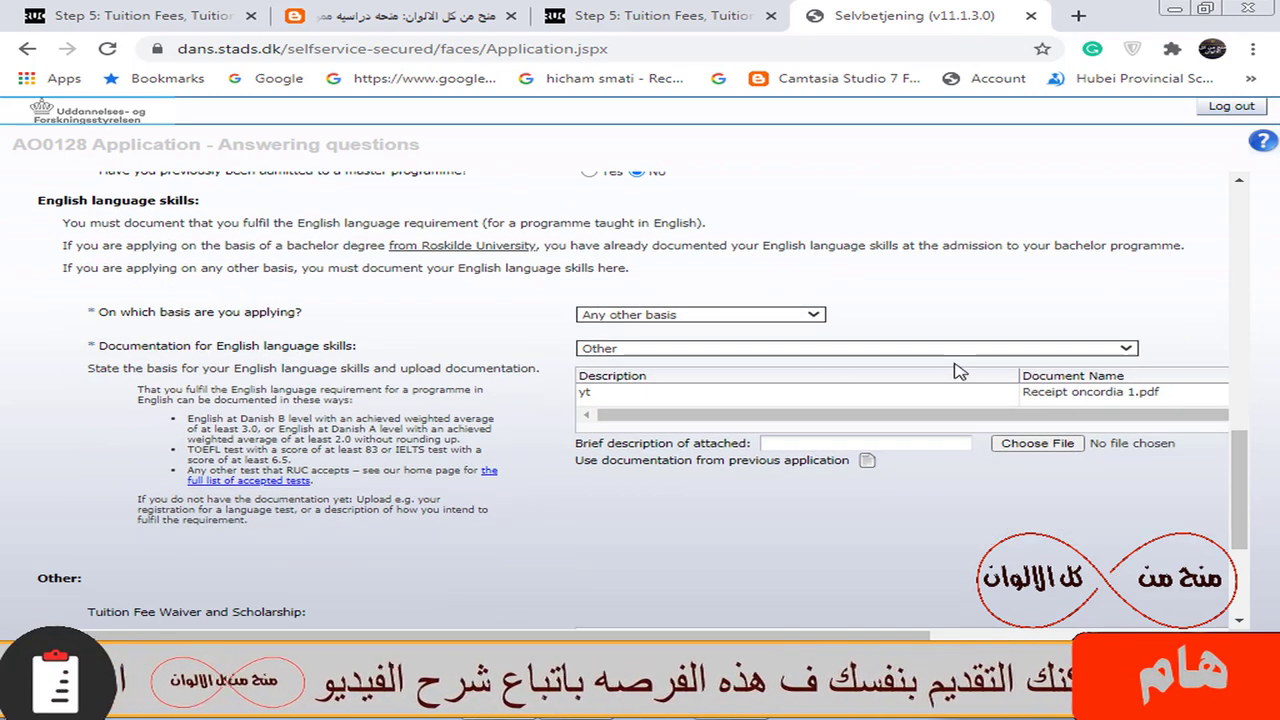
In the English language skills section, choose Any other basis for applying and Other as the documentation type.
click(645, 316)
click(640, 343)
click(640, 349)
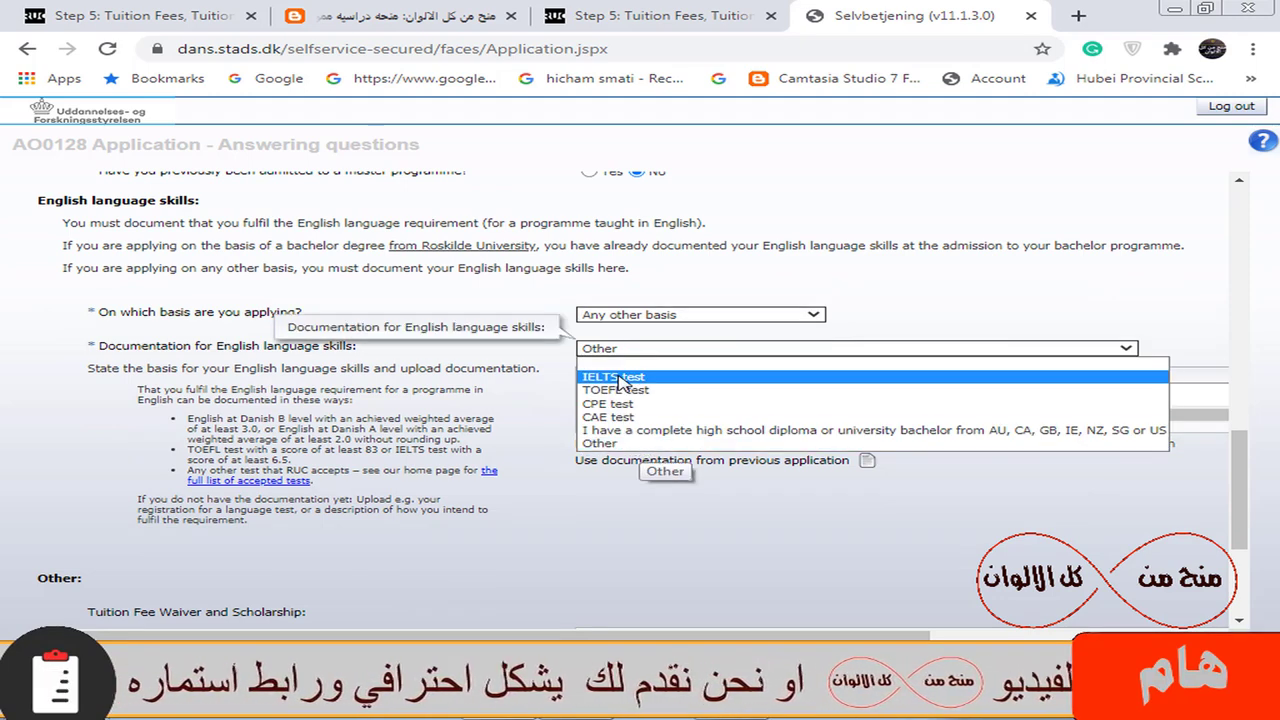
click(720, 443)
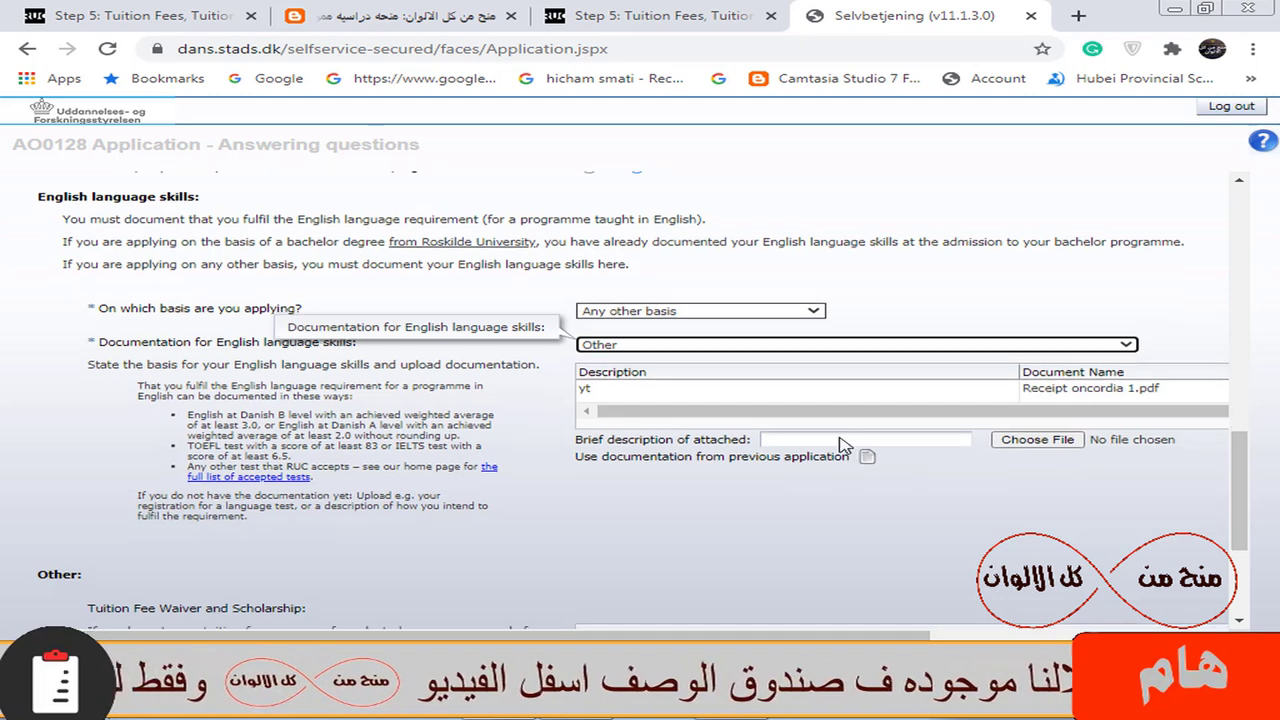
Read the tuition fee waiver and scholarship upload instructions for the motivational letter and CV, and check the additional relevant documentation section.
scroll(855, 445, down, 3)
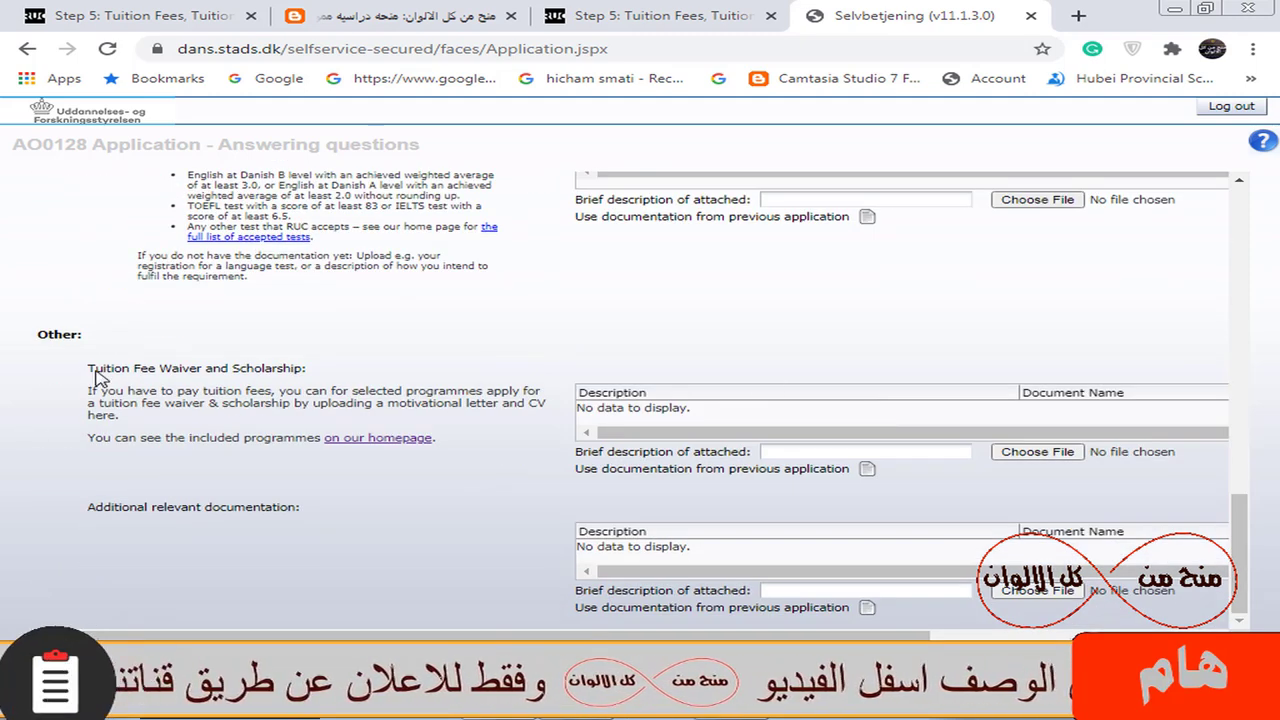
drag(96, 372, 306, 372)
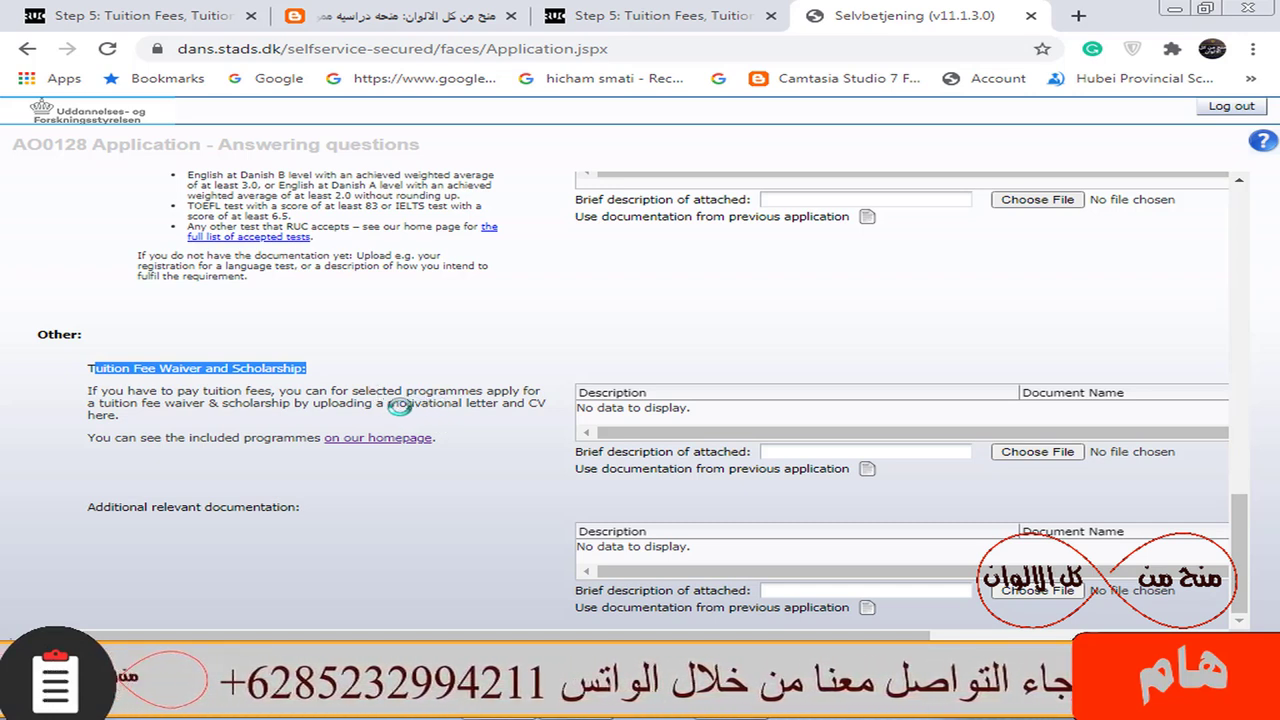
drag(386, 404, 820, 415)
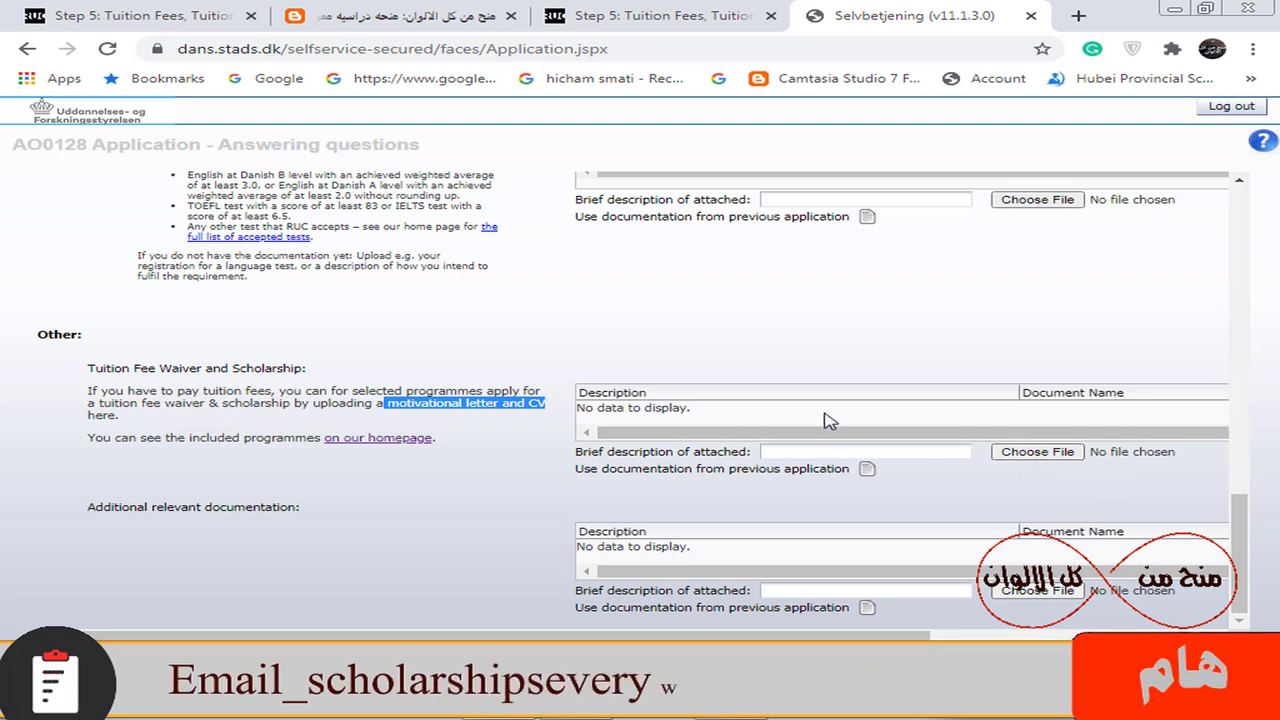
drag(96, 508, 294, 517)
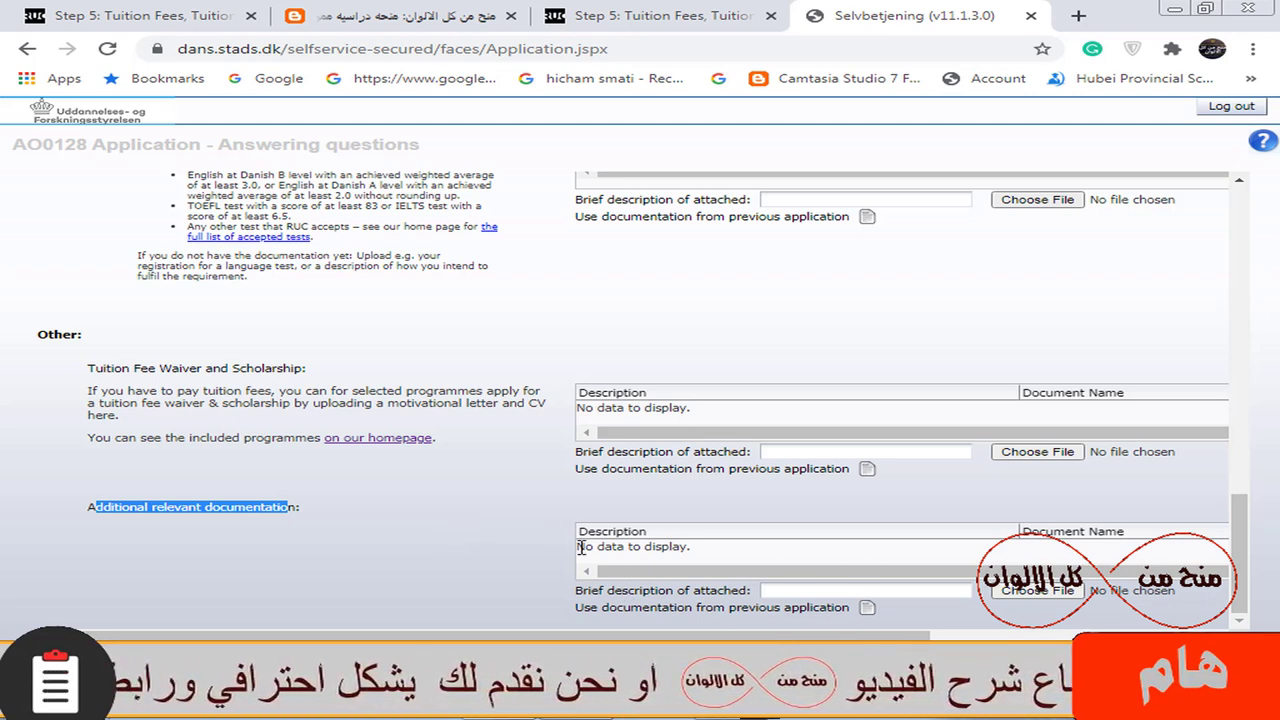
Advance to the Payment stage and review the application fee information, the payment documentation upload and the application deadline.
scroll(708, 594, up, 15)
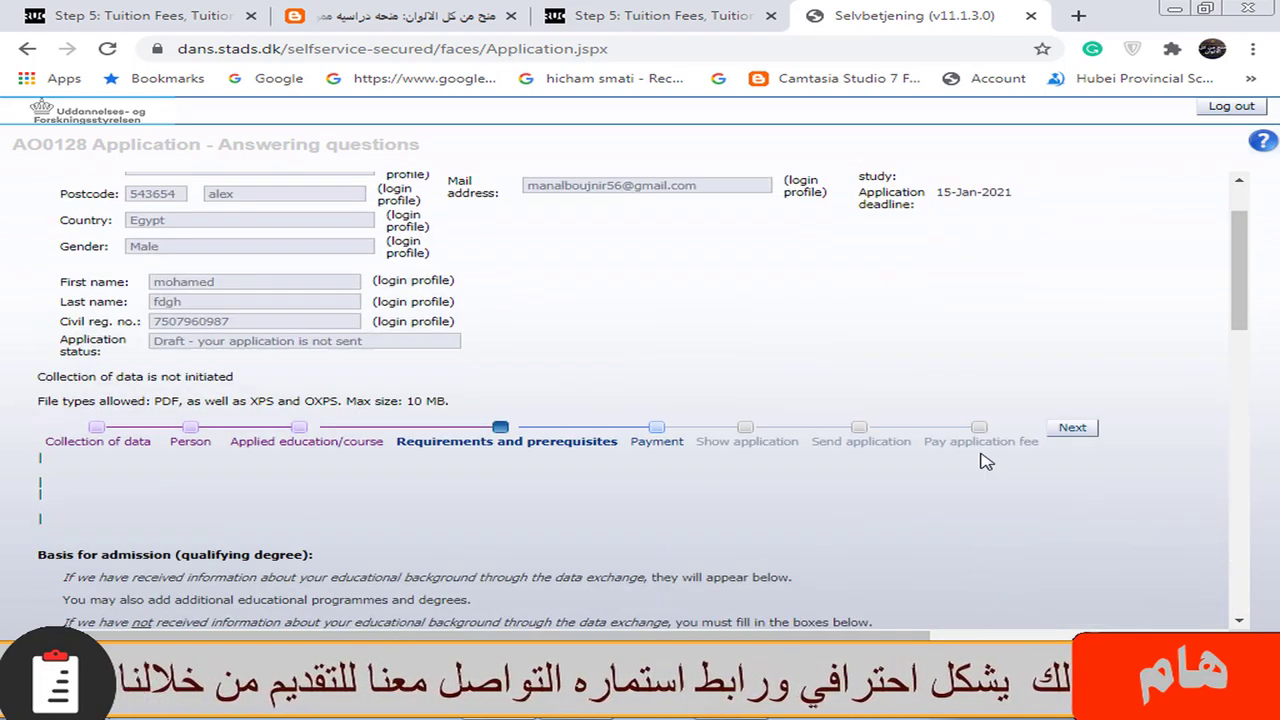
click(1071, 428)
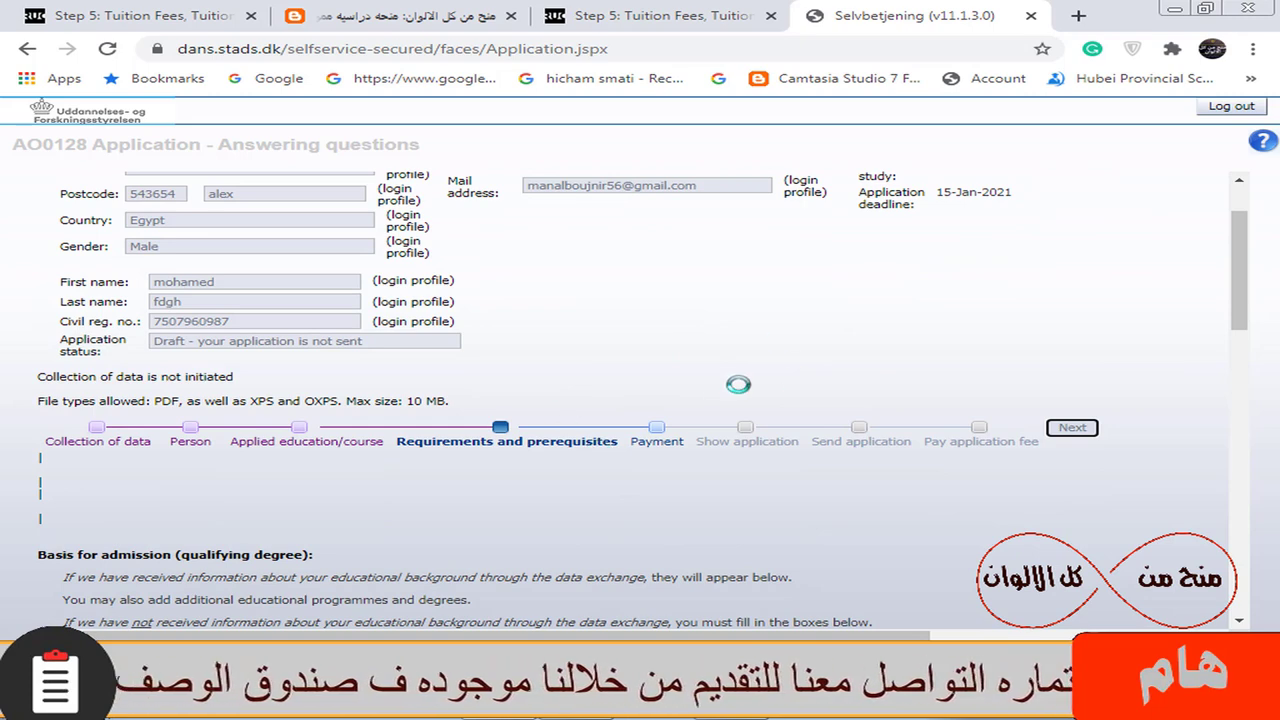
scroll(1070, 460, down, 2)
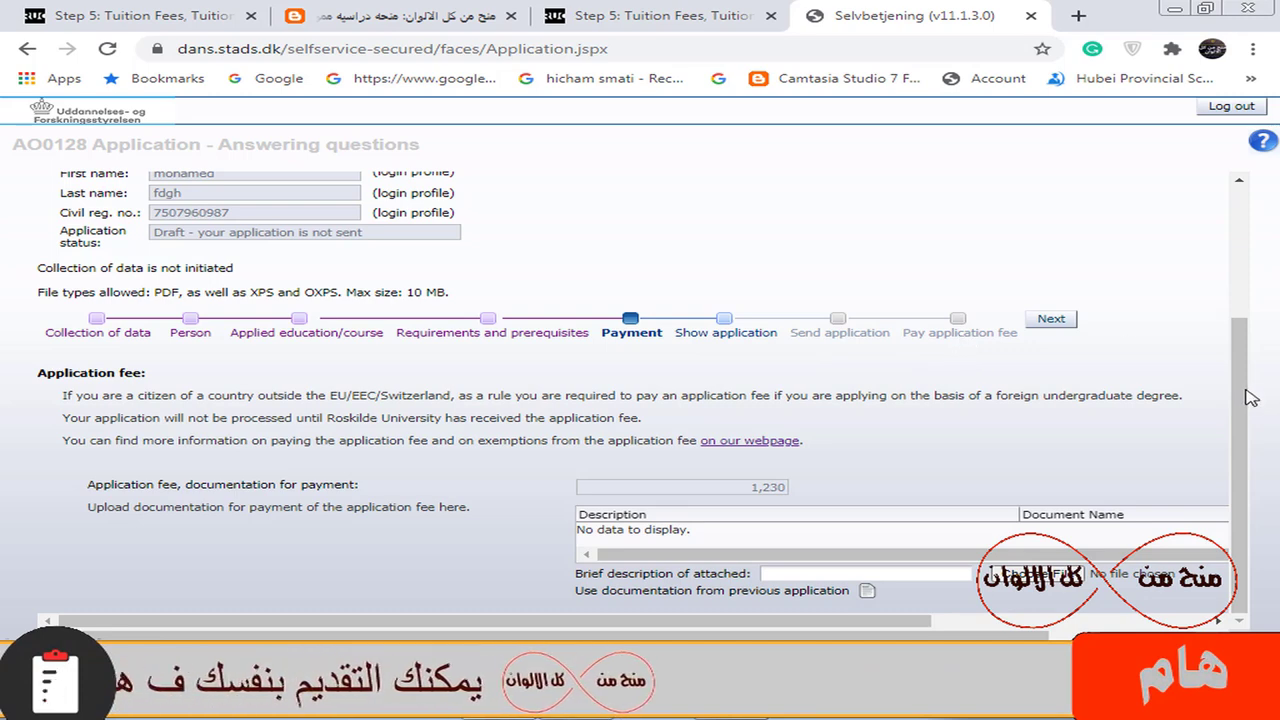
scroll(1250, 397, up, 2)
drag(936, 288, 1027, 293)
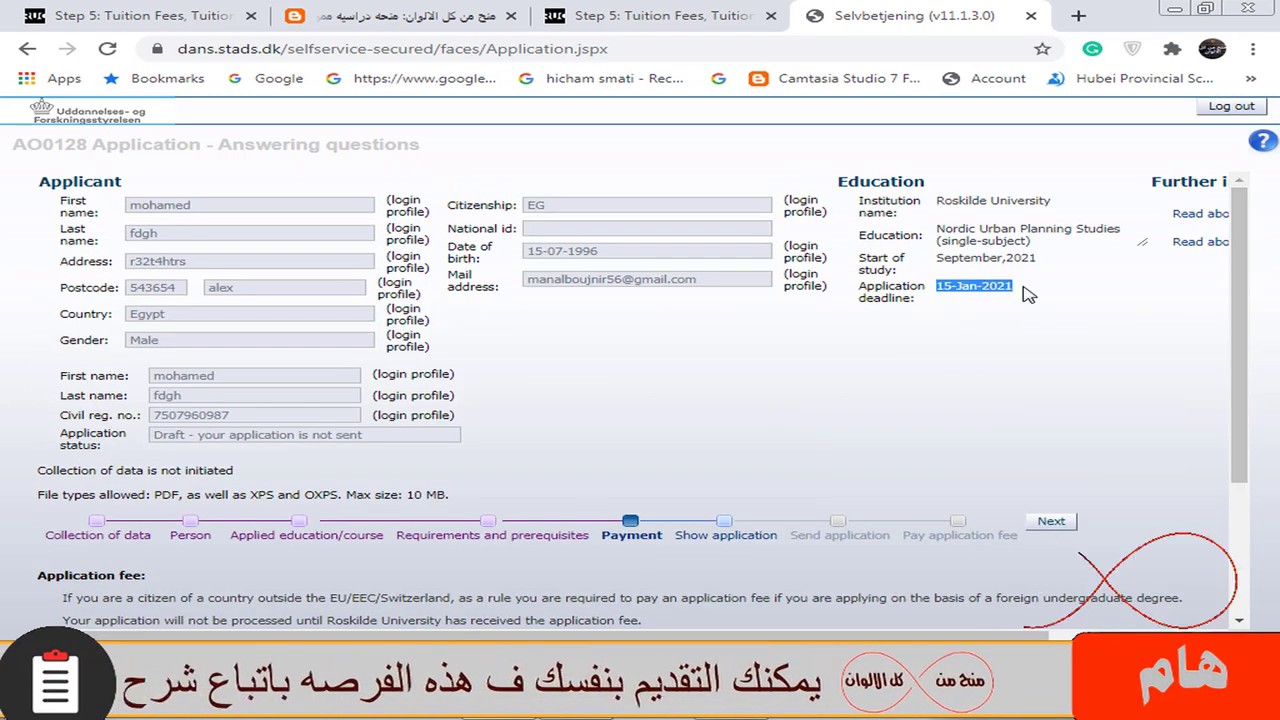
drag(1245, 250, 1254, 463)
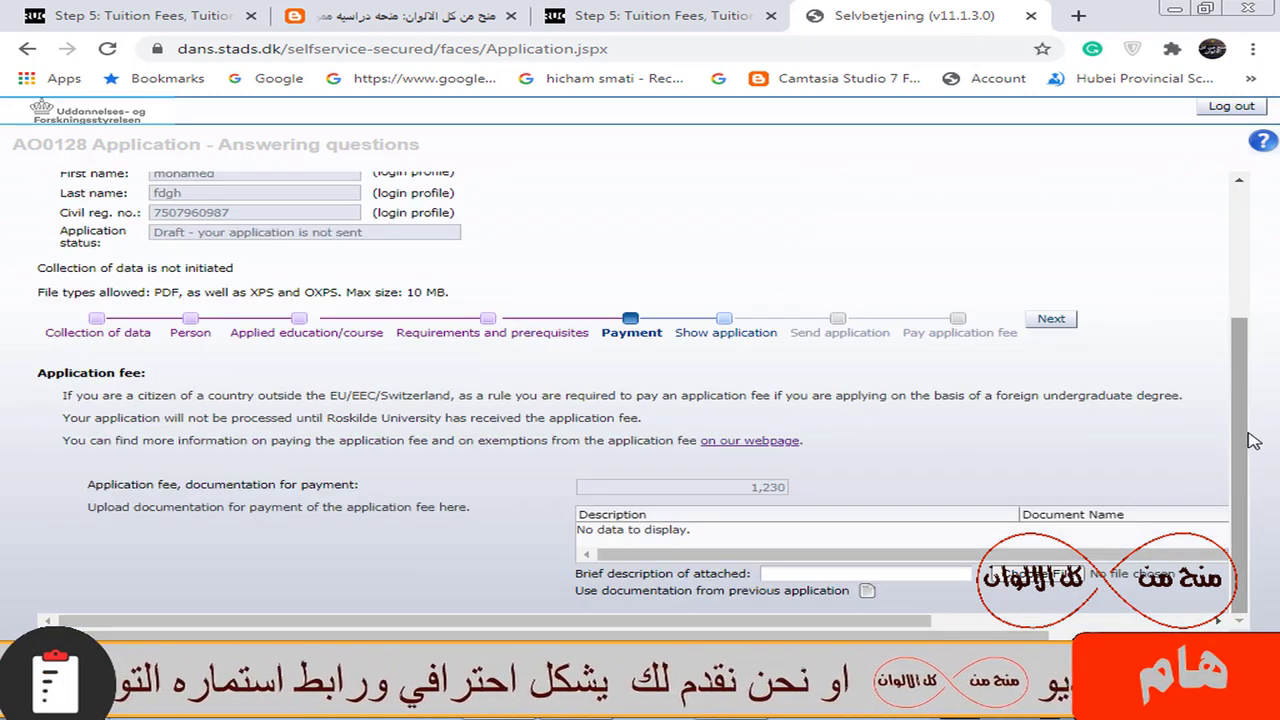
drag(1253, 432, 1253, 302)
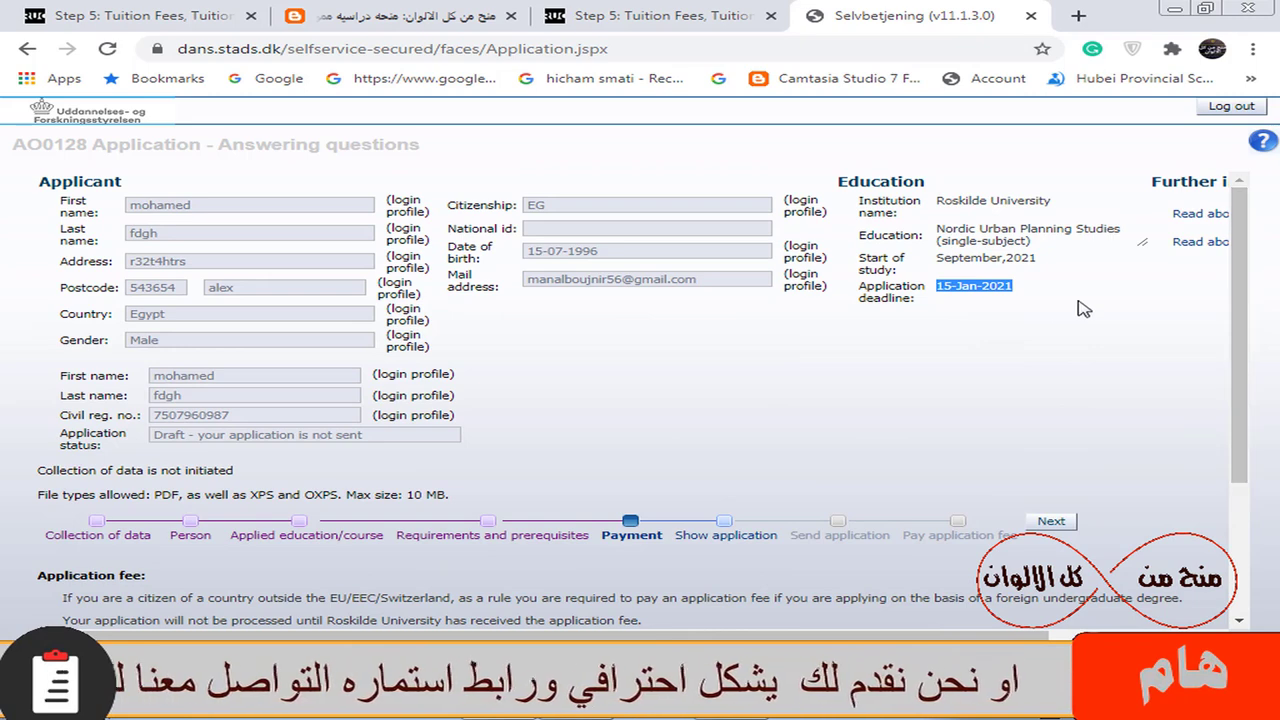
click(972, 283)
scroll(1118, 340, down, 2)
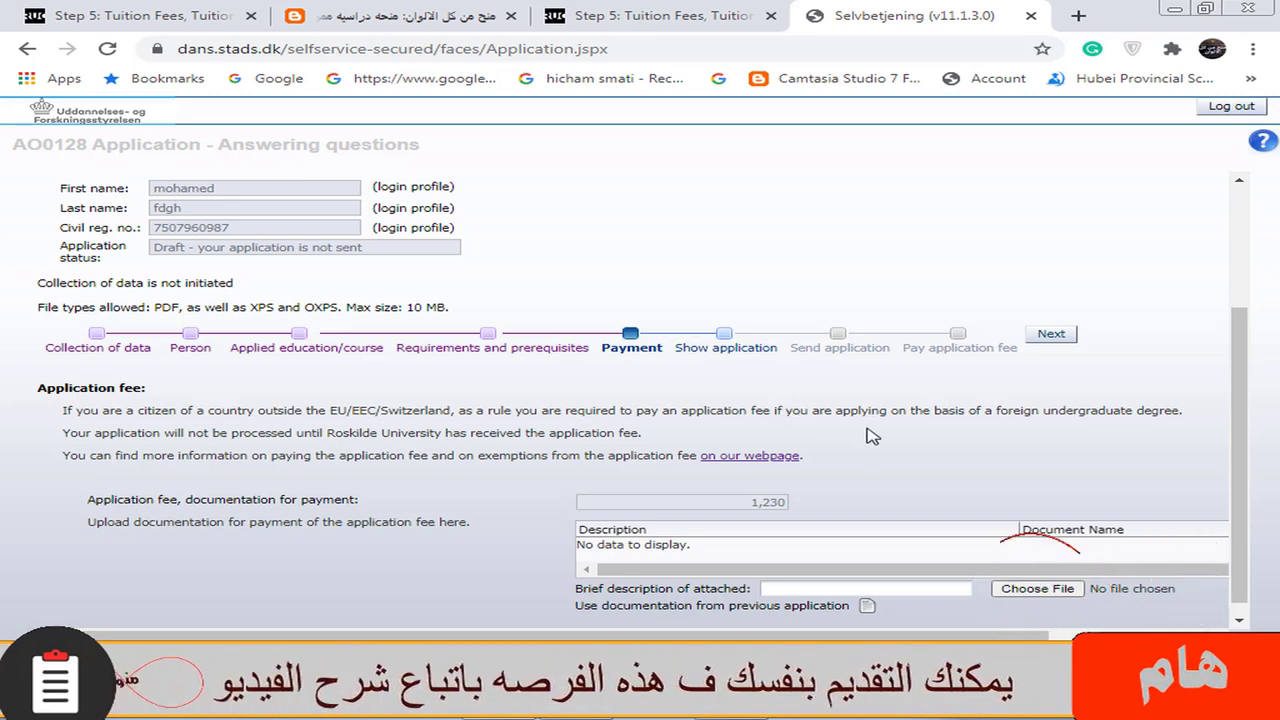
scroll(907, 333, down, 1)
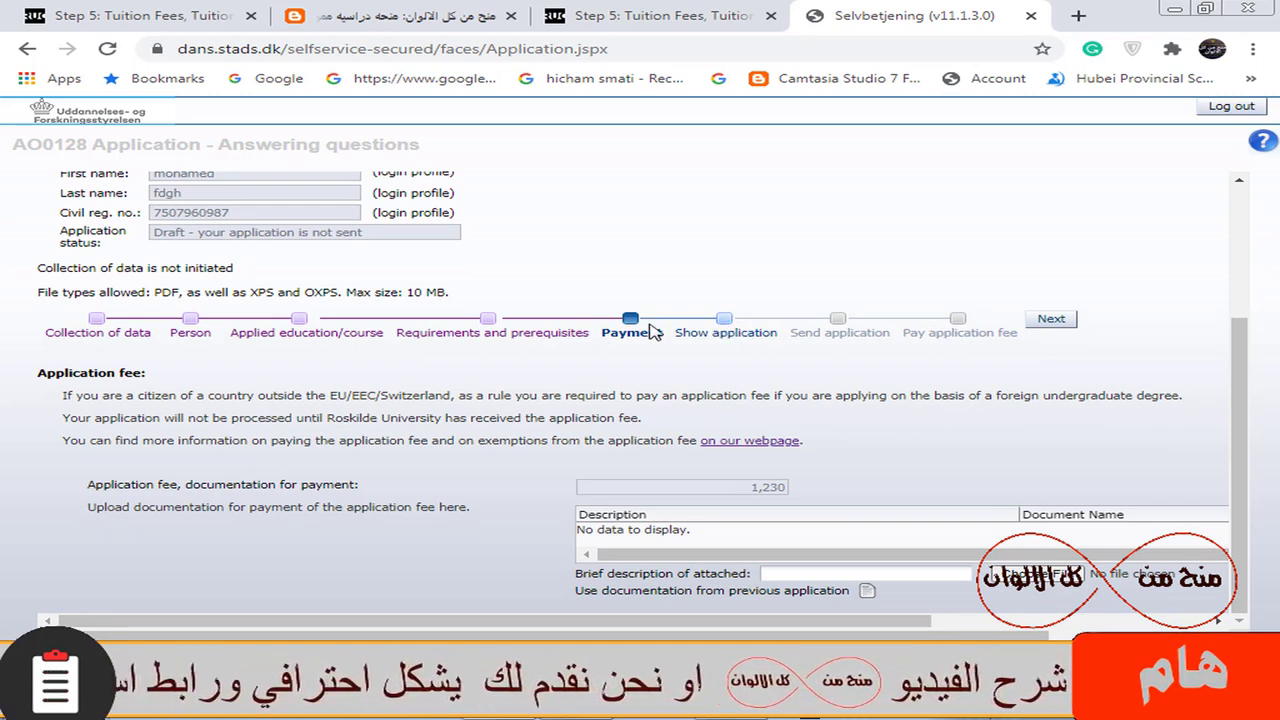
Advance to the Show application stage and look through the complete application form.
click(1058, 328)
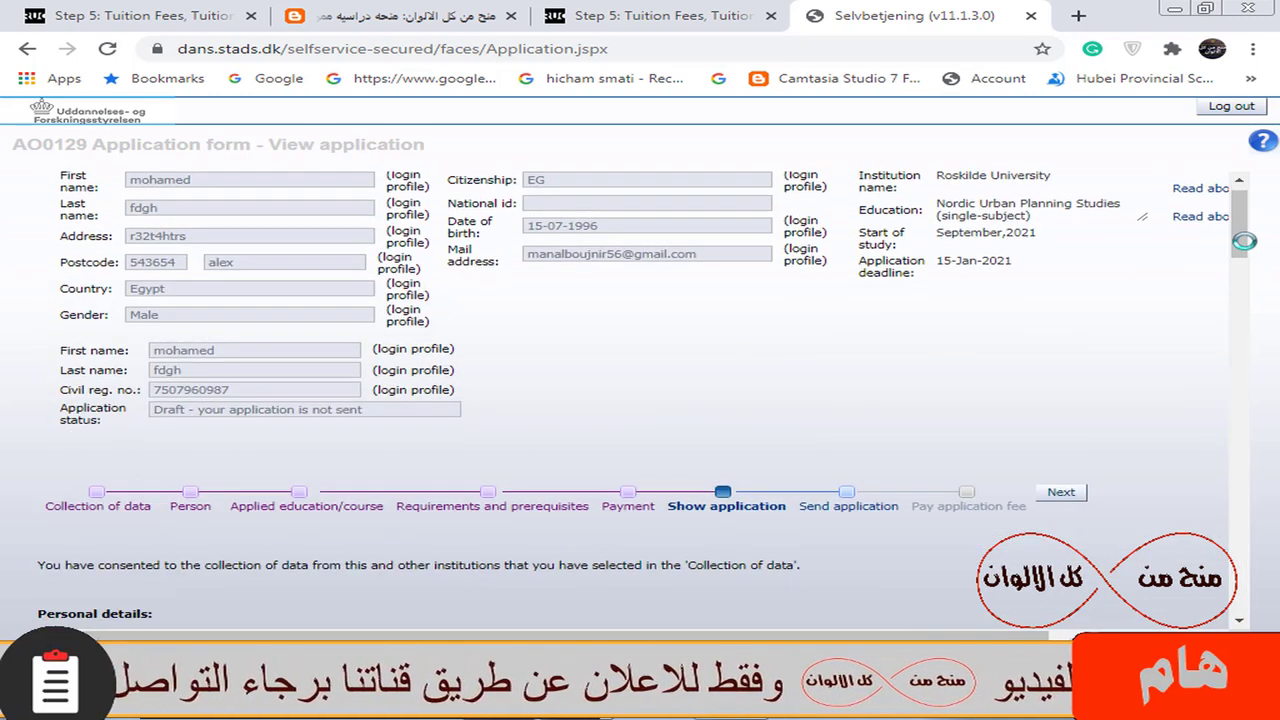
drag(1244, 241, 1276, 598)
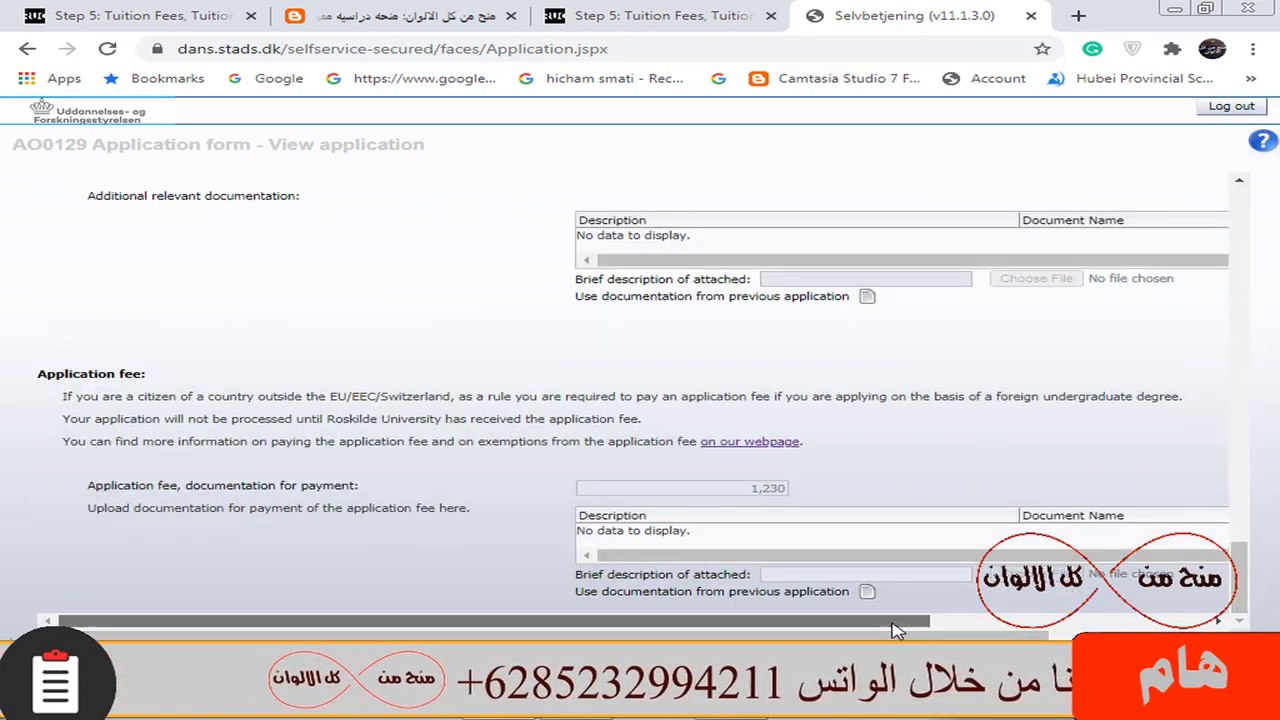
drag(897, 630, 722, 636)
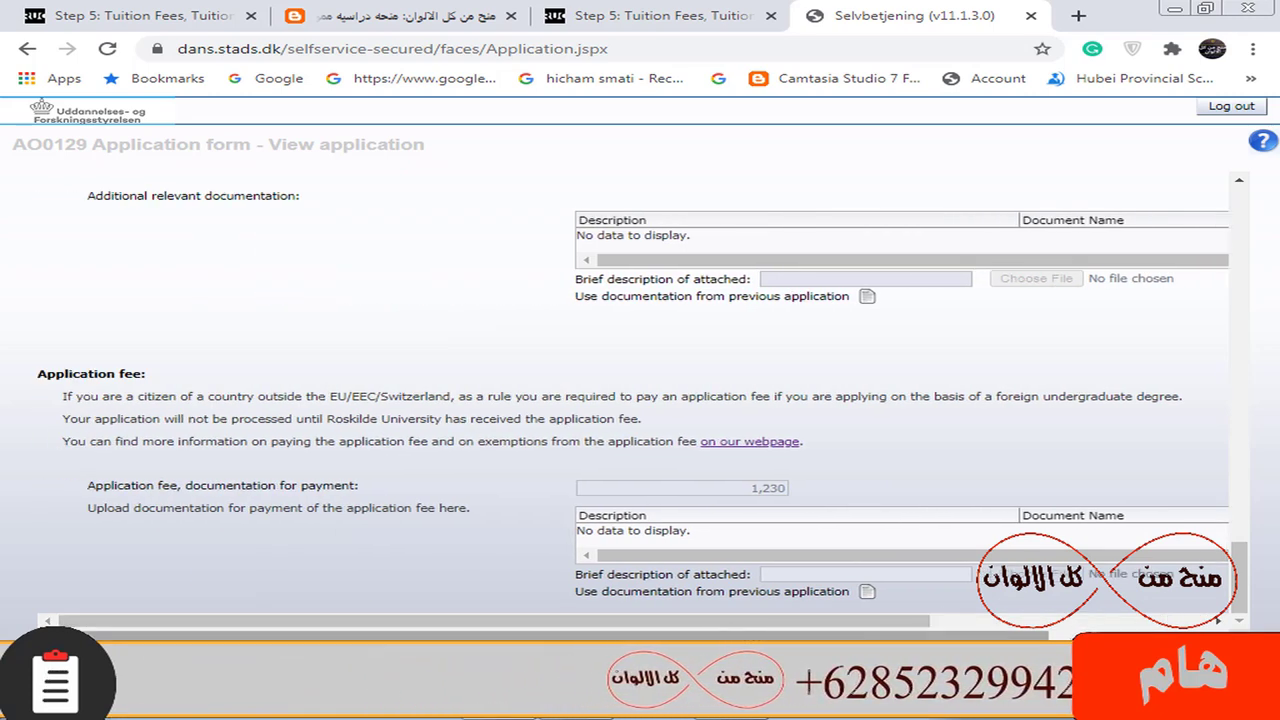
drag(1240, 578, 1240, 215)
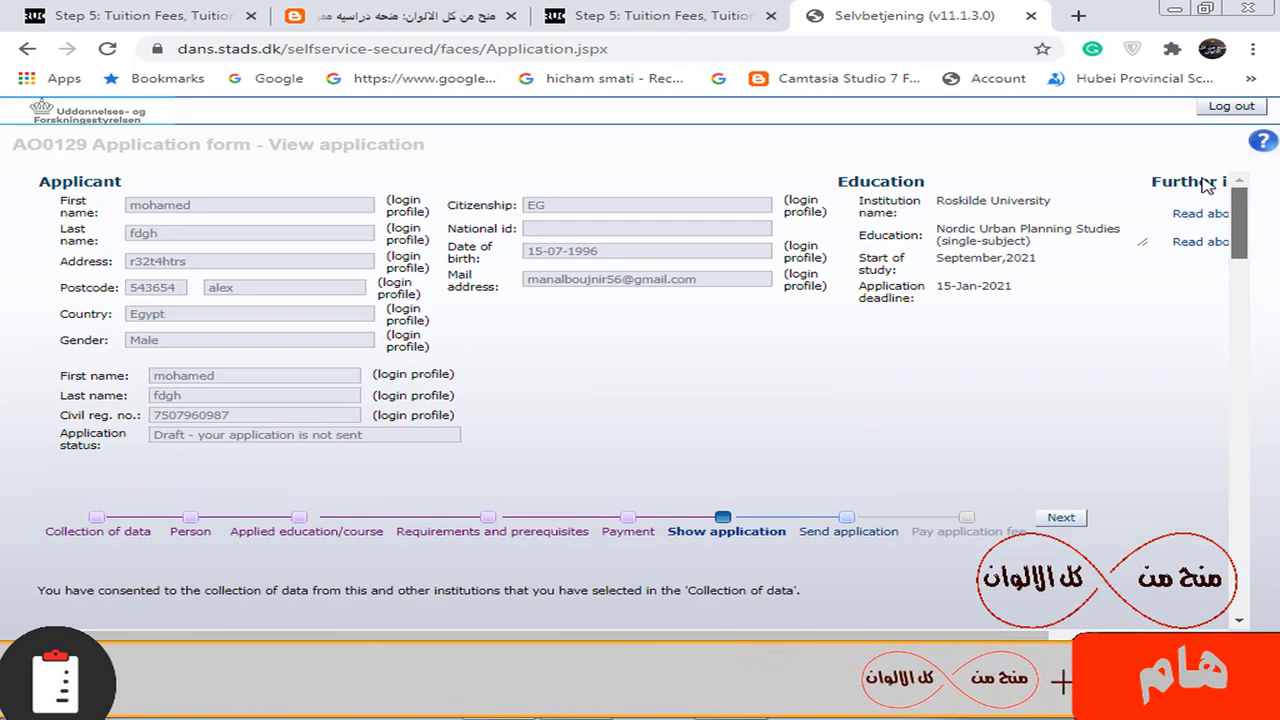
Advance to the Send application stage, submit the Nordic Urban Planning Studies application and acknowledge the confirmation.
click(1064, 520)
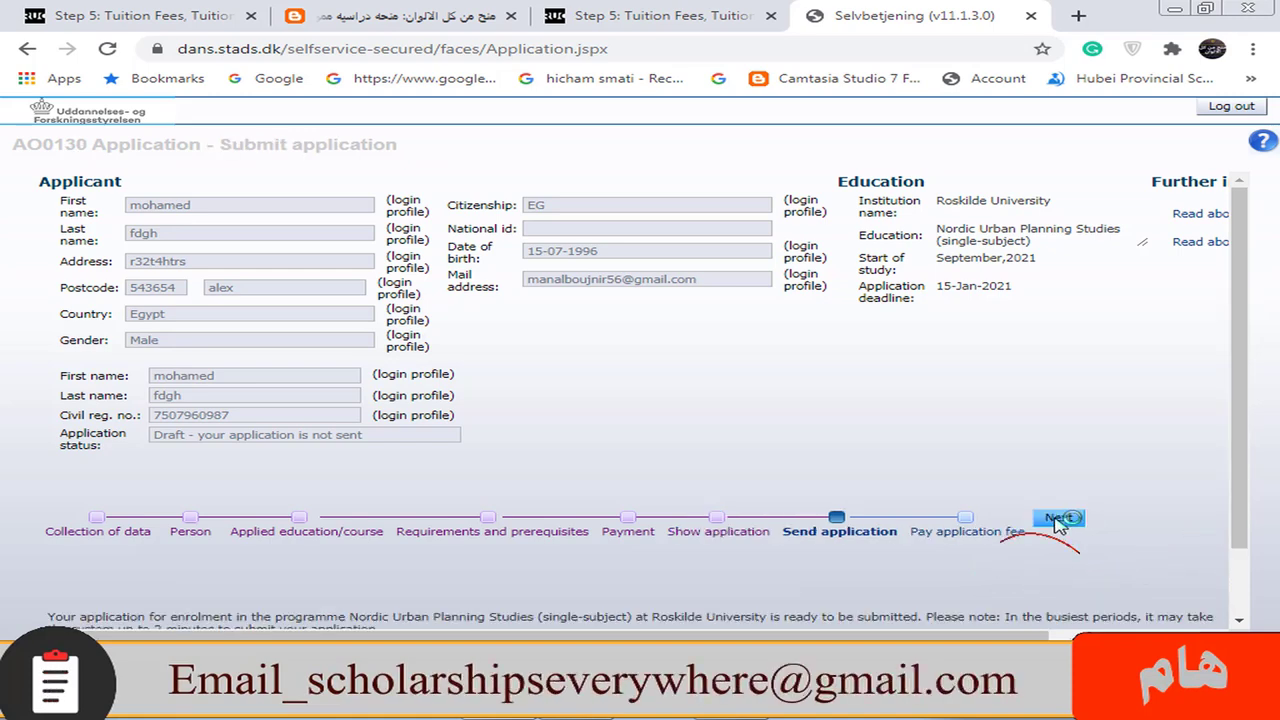
scroll(600, 500, down, 1)
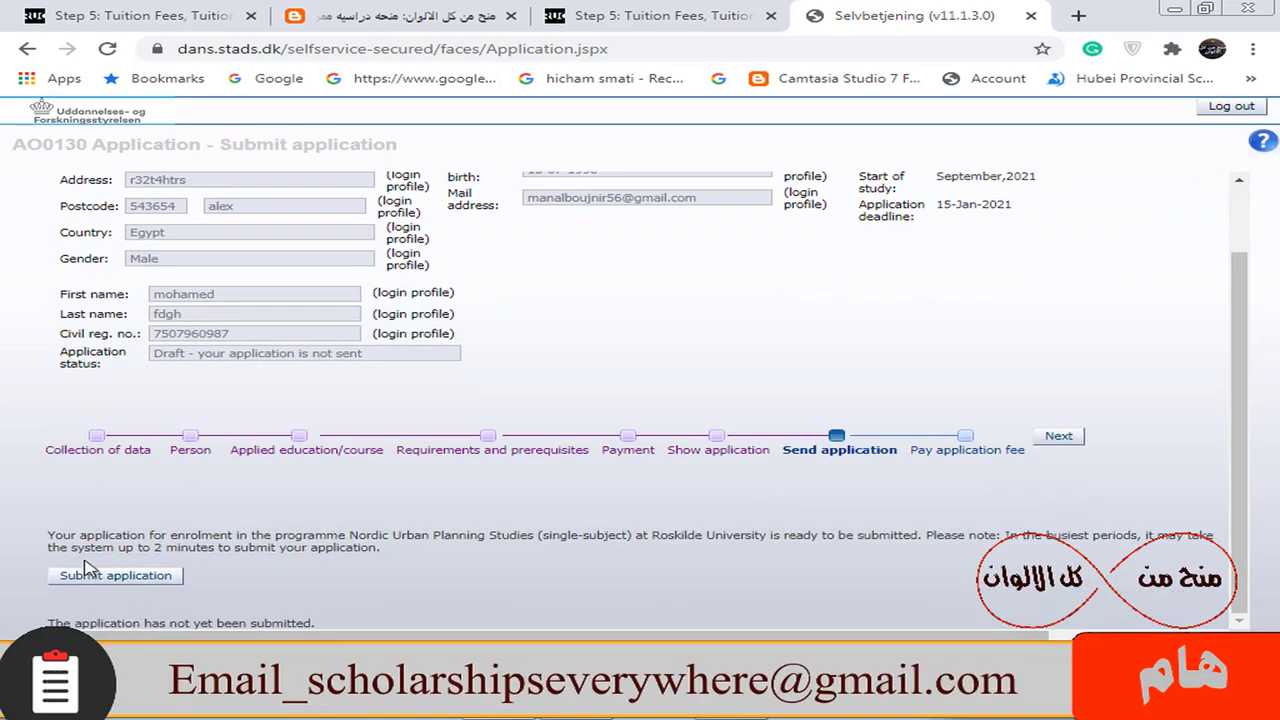
click(115, 577)
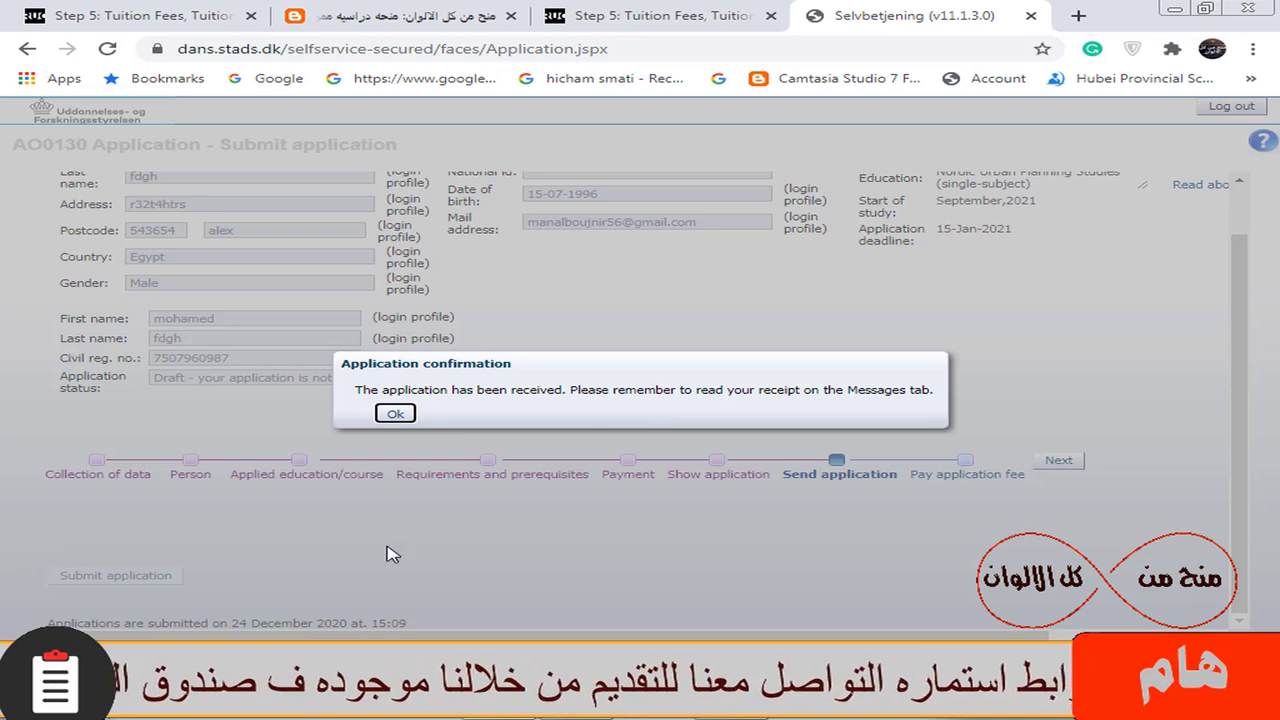
click(394, 411)
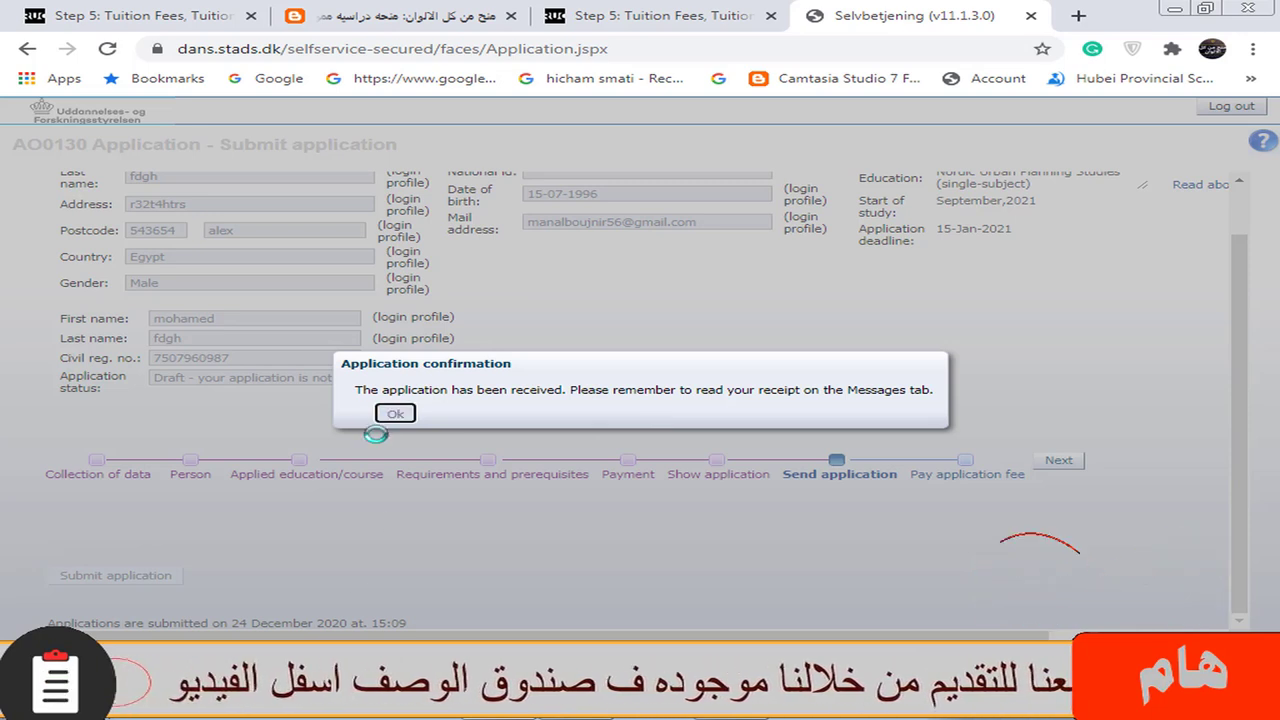